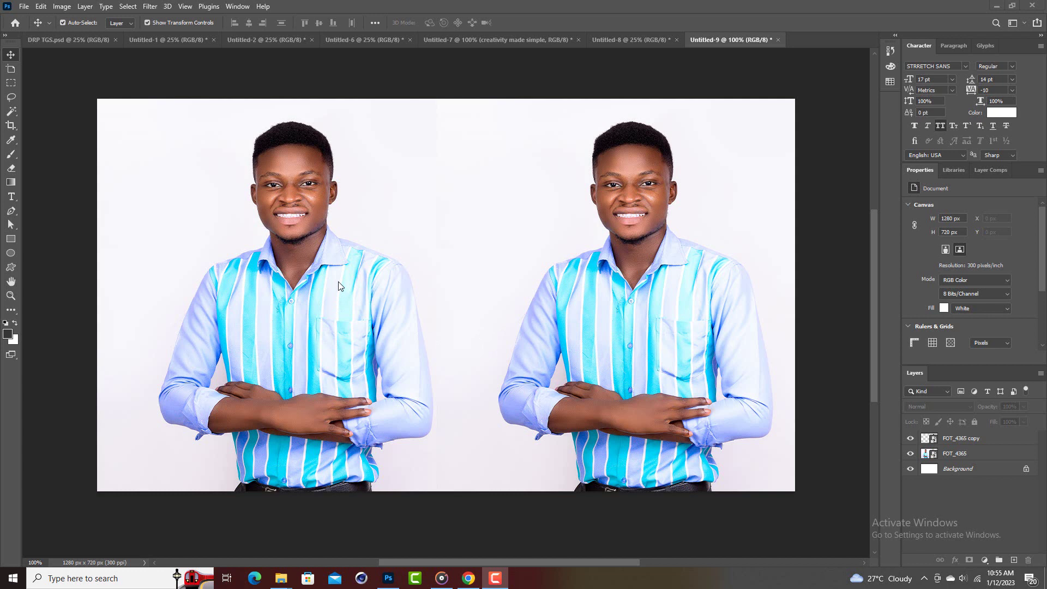
pyautogui.click(365, 261)
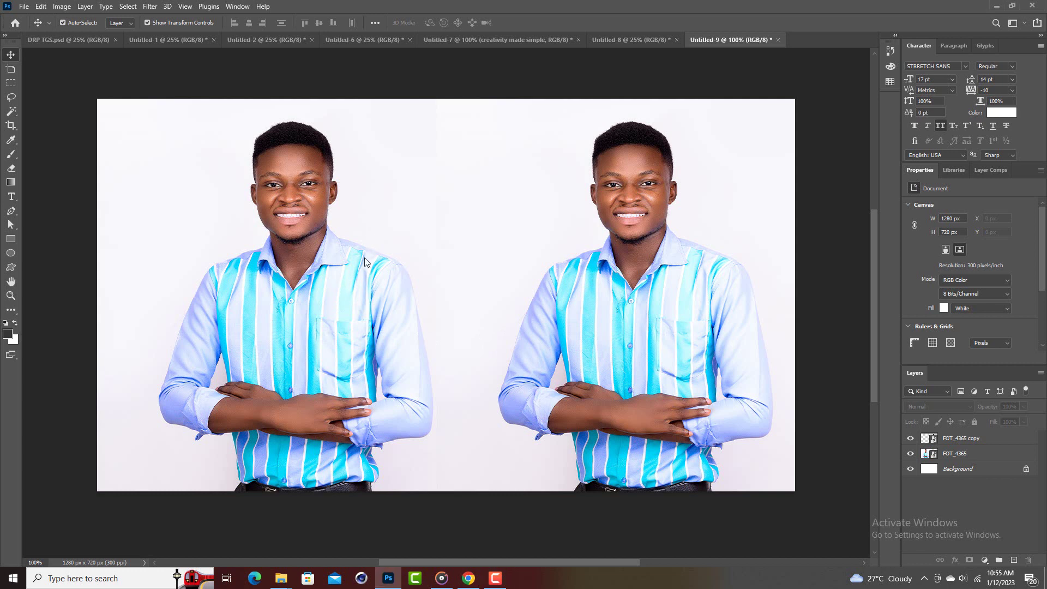
pyautogui.click(367, 273)
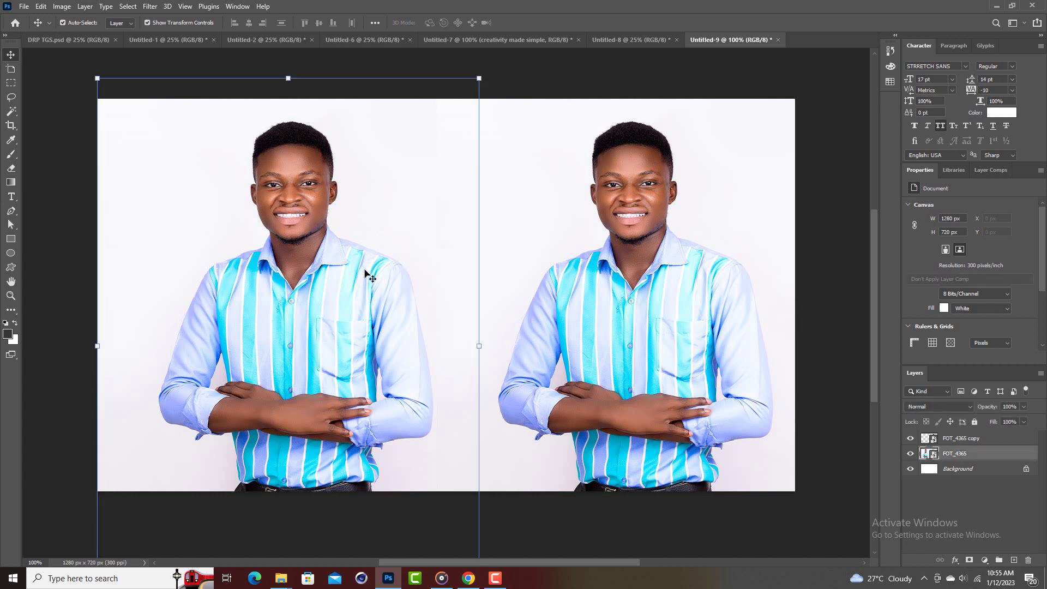
pyautogui.click(611, 202)
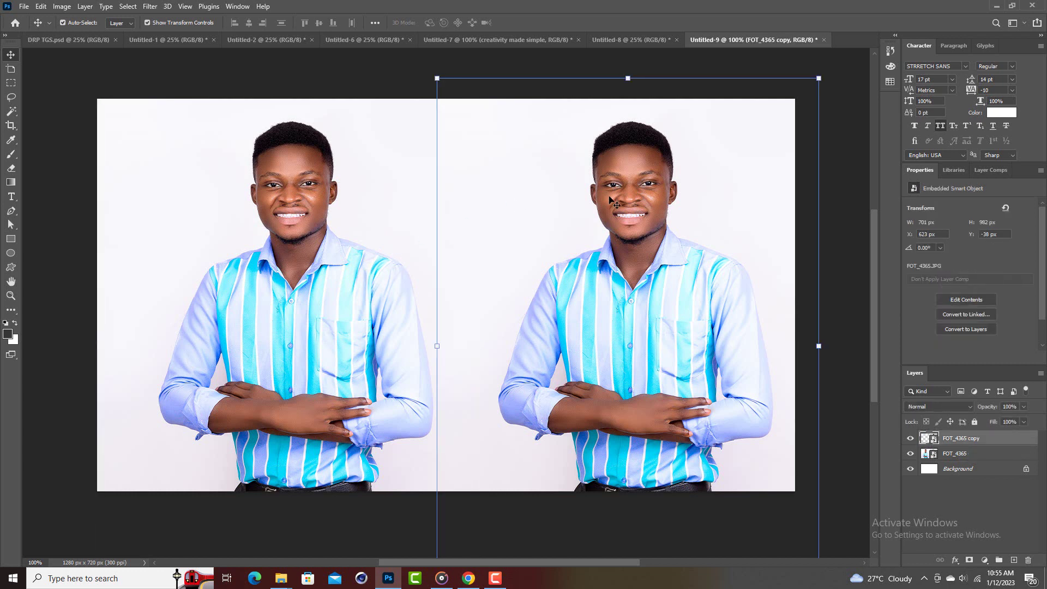
pyautogui.click(290, 240)
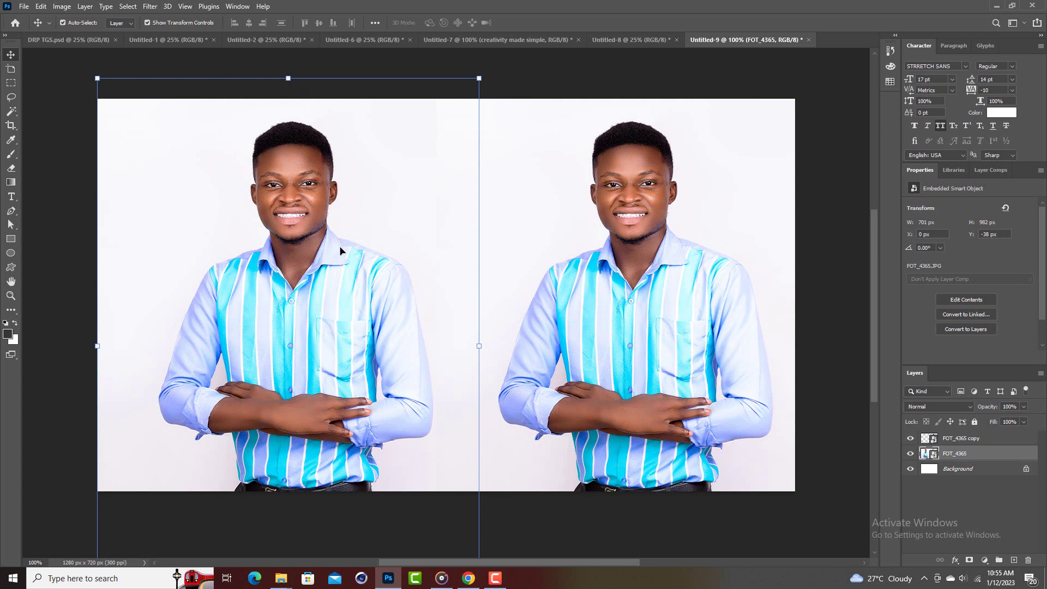
pyautogui.click(355, 229)
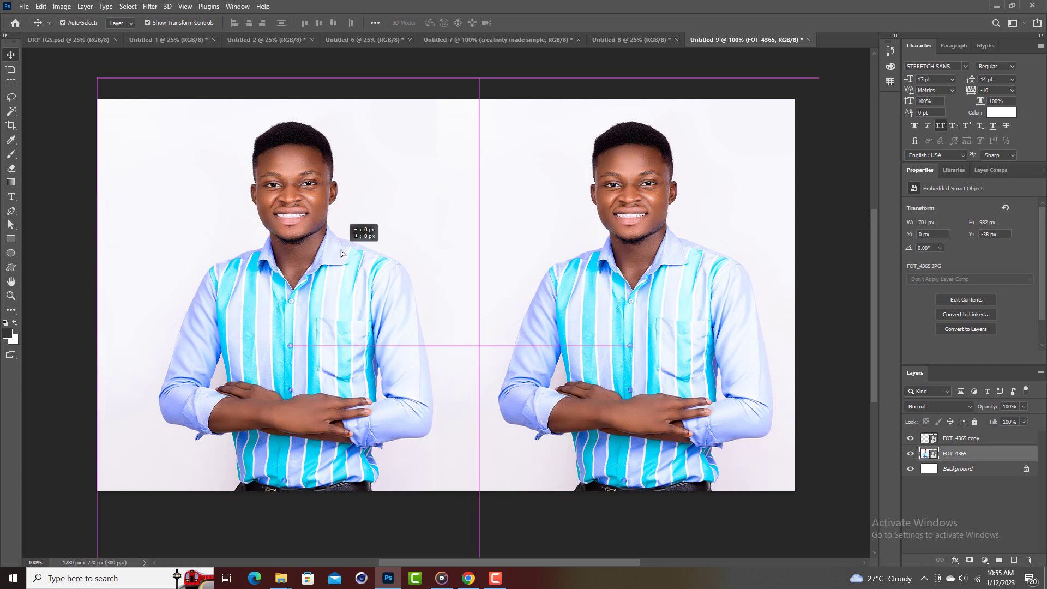
pyautogui.click(322, 215)
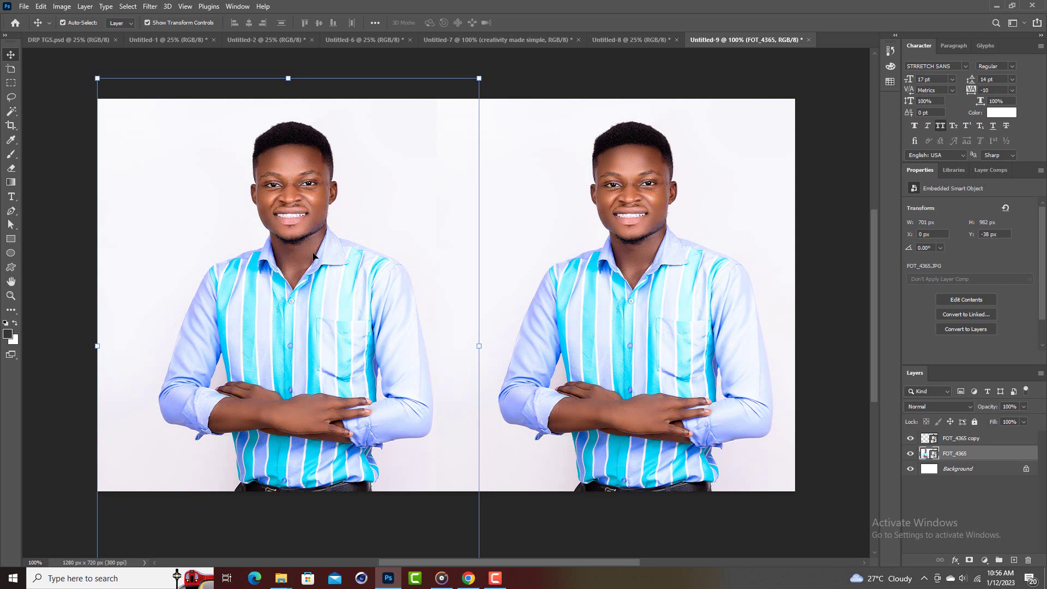
pyautogui.click(301, 260)
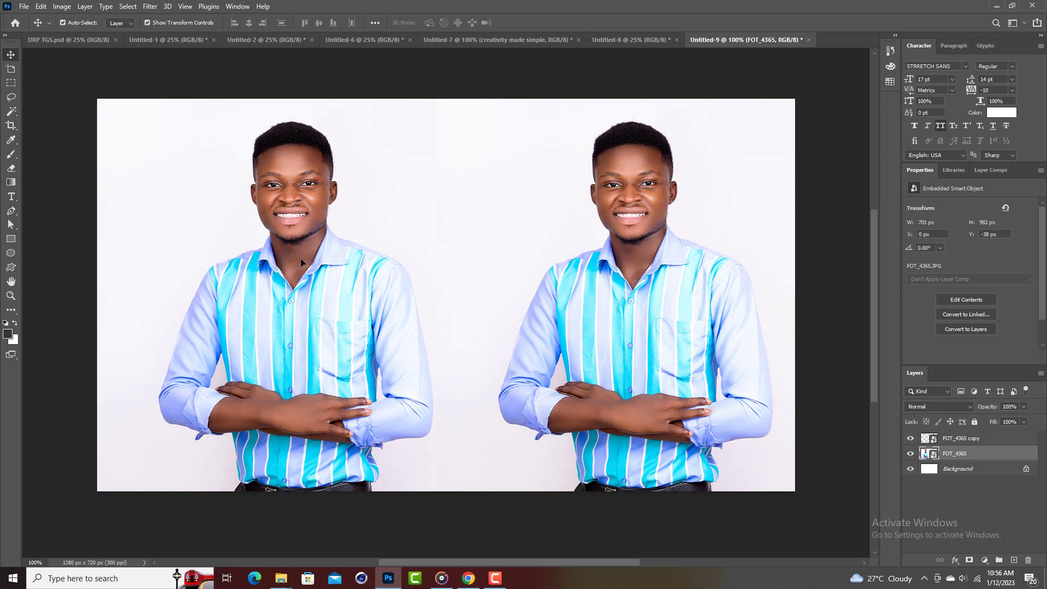
pyautogui.click(301, 263)
pyautogui.click(578, 265)
pyautogui.click(367, 264)
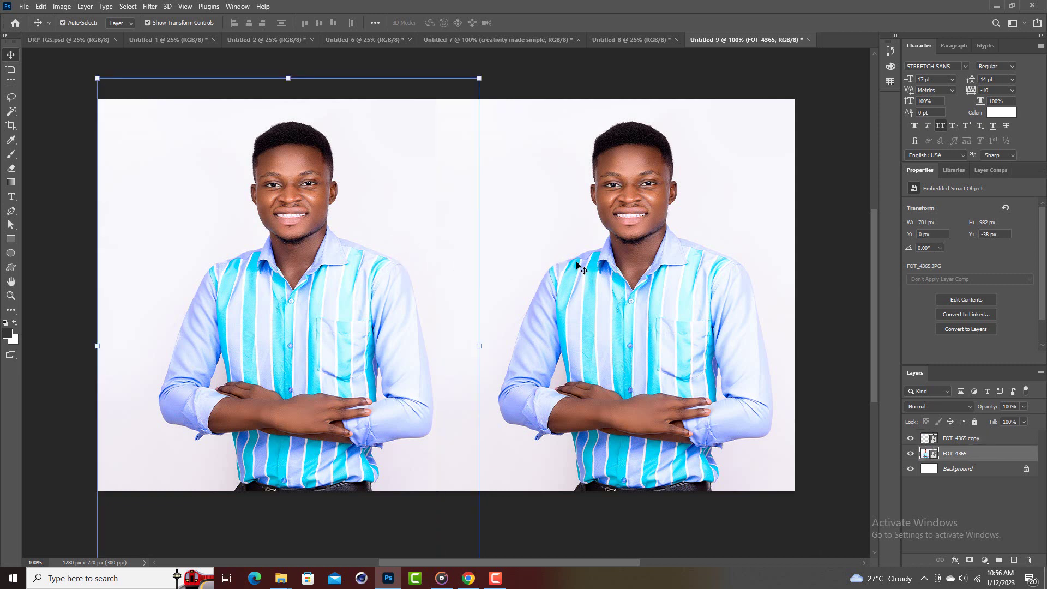
pyautogui.click(579, 262)
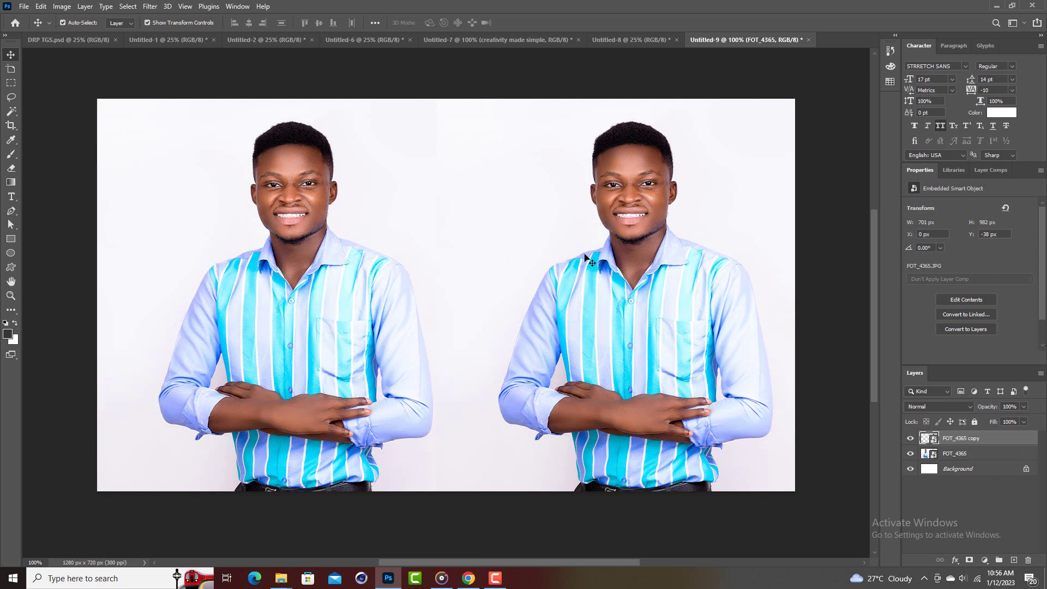
pyautogui.click(336, 273)
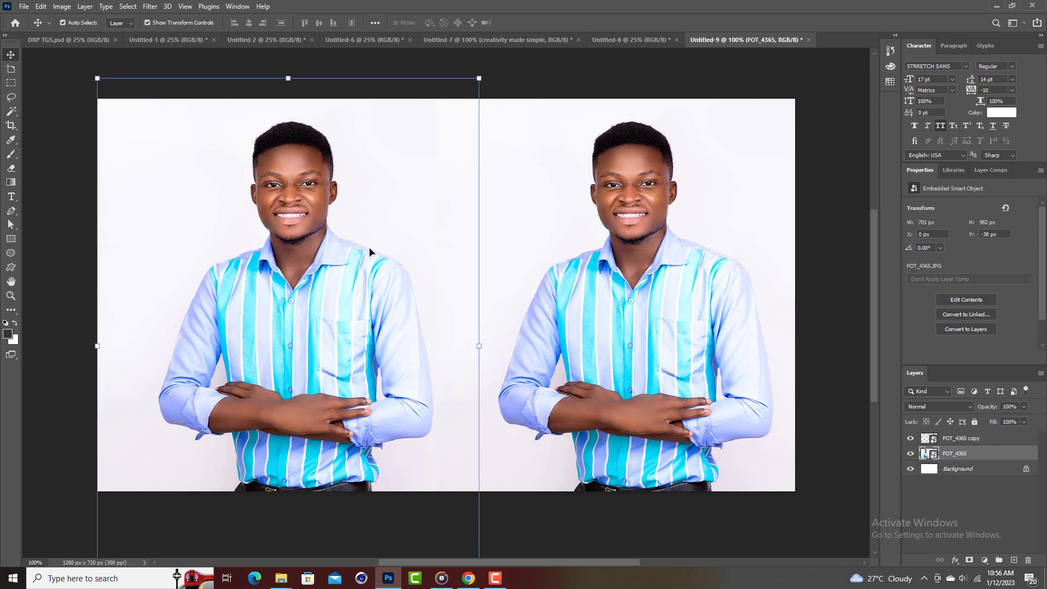
pyautogui.click(602, 280)
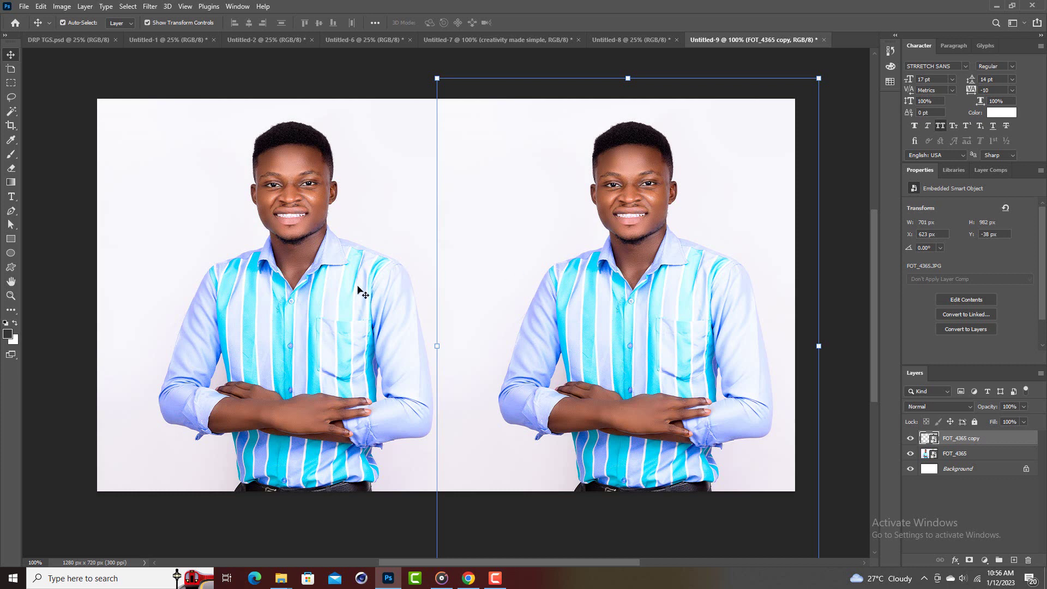
pyautogui.click(333, 298)
# Select the FOT_4365 copy layer and switch its visibility off and back on to compare.
pyautogui.click(645, 276)
pyautogui.click(912, 439)
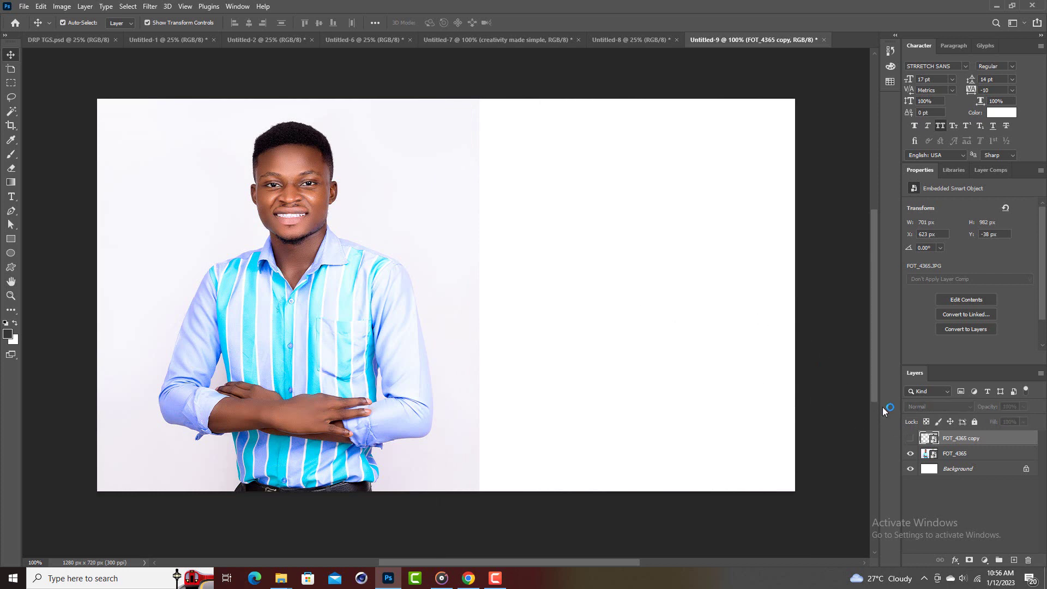
pyautogui.click(911, 439)
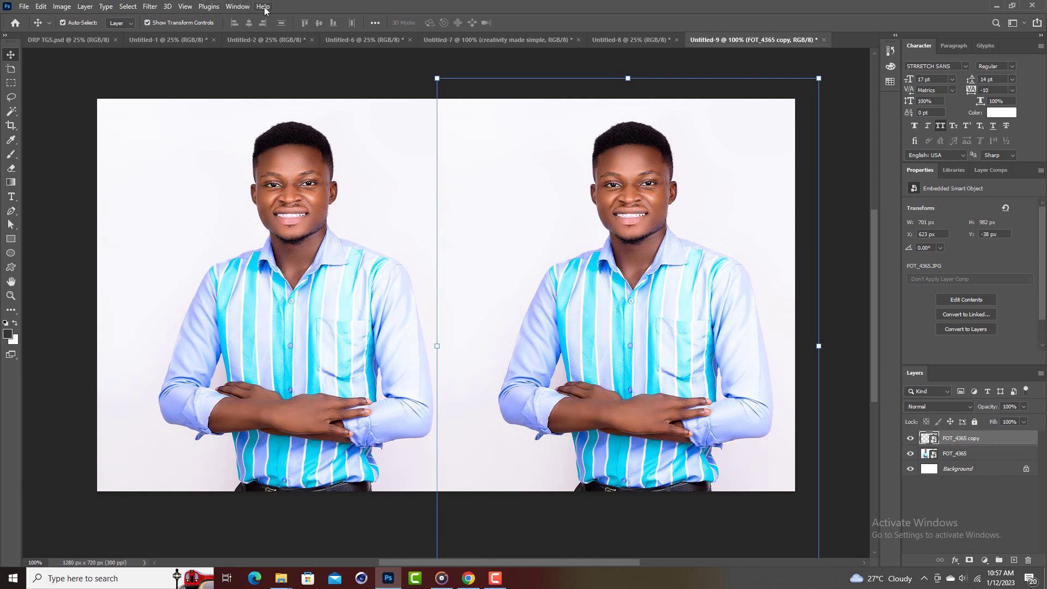
# Open the Camera Raw Filter for the FOT_4365 copy layer.
pyautogui.click(152, 8)
pyautogui.click(151, 8)
pyautogui.click(151, 8)
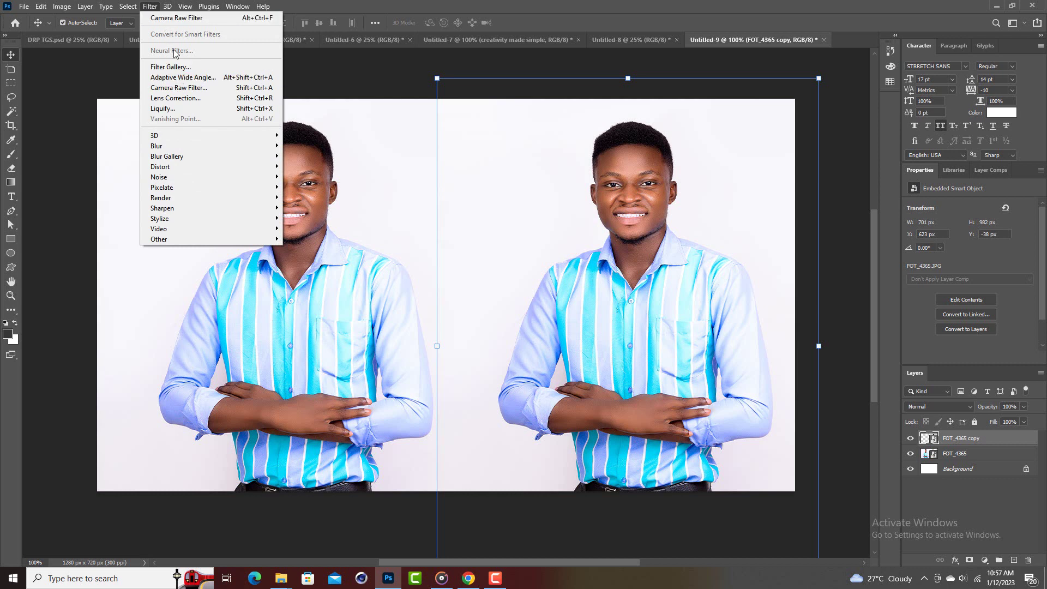
pyautogui.click(182, 88)
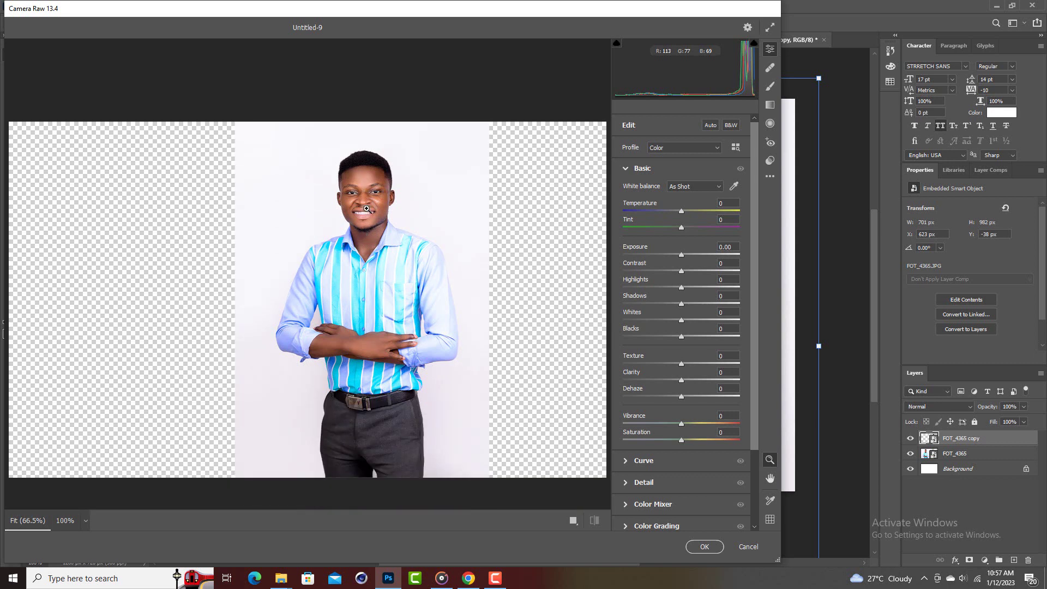
# Examine the man's face and sleeve in the preview at 1600% and 300%, ending at 100% magnification.
pyautogui.click(86, 521)
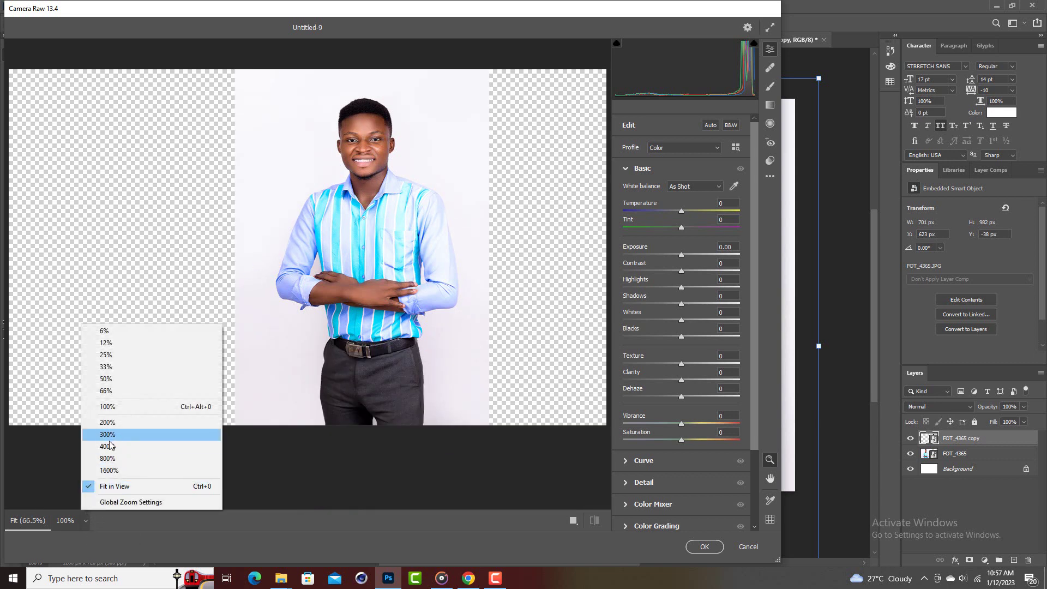
pyautogui.click(109, 470)
pyautogui.click(85, 520)
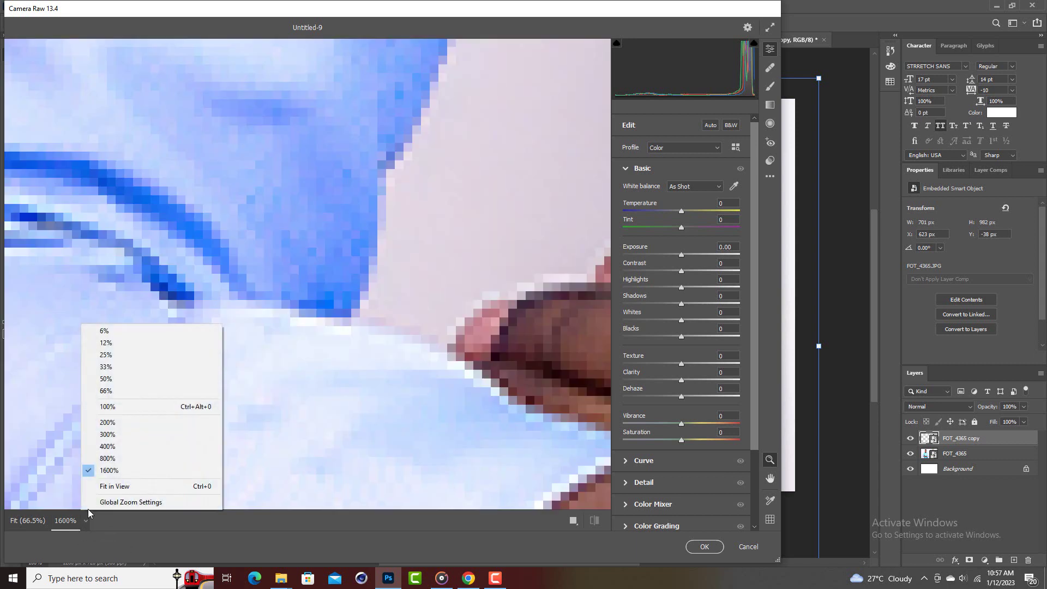
pyautogui.click(107, 435)
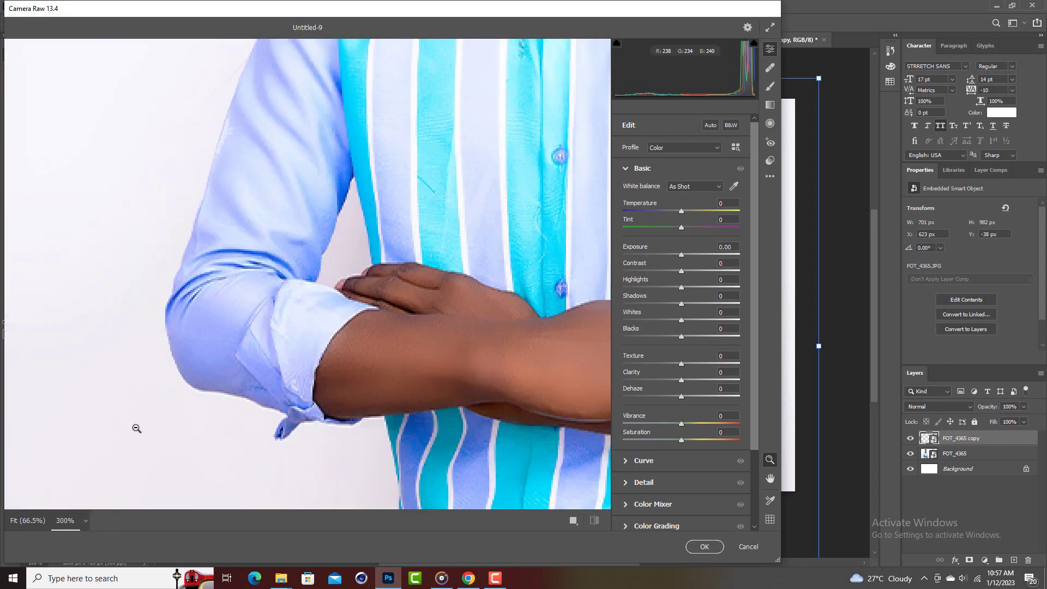
pyautogui.click(325, 355)
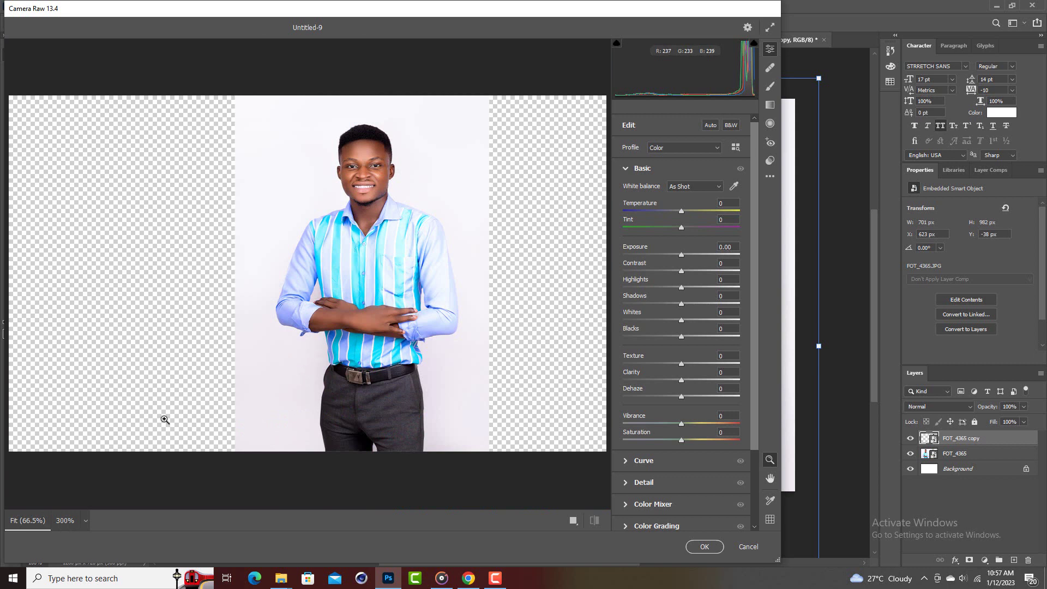
pyautogui.click(304, 303)
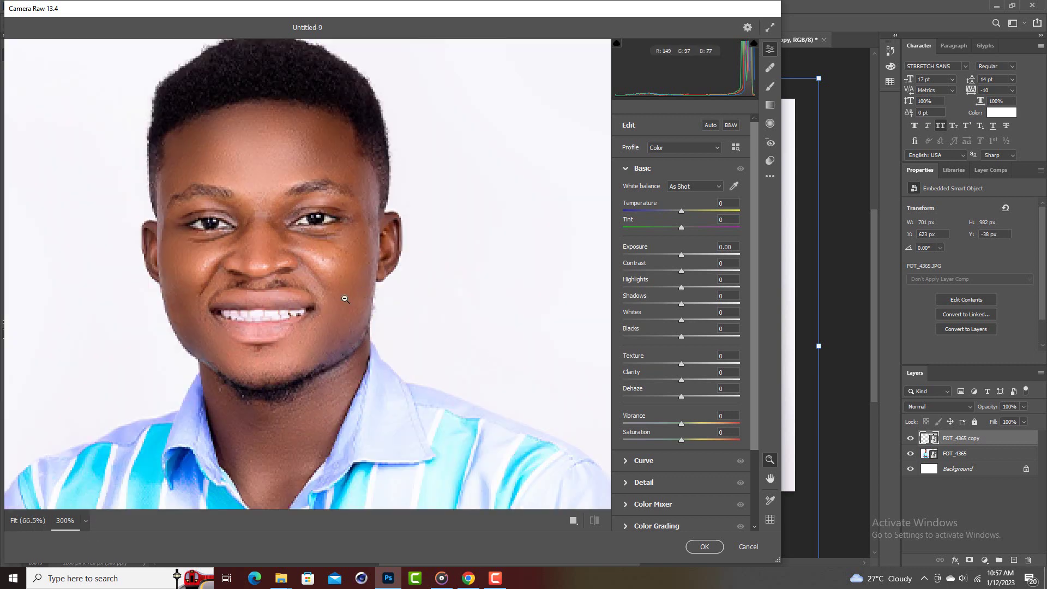
pyautogui.click(85, 521)
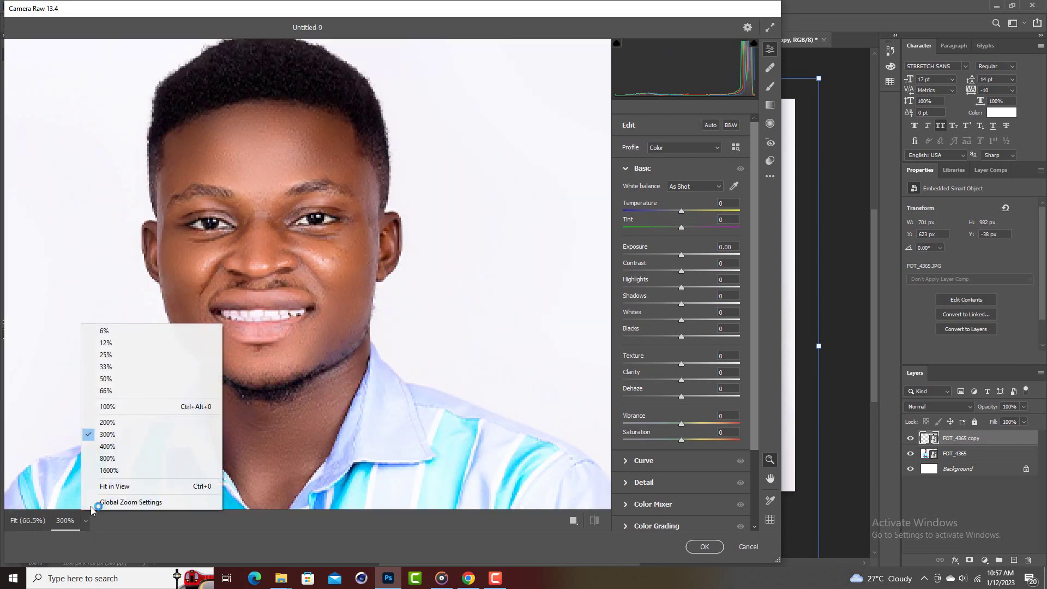
pyautogui.click(112, 407)
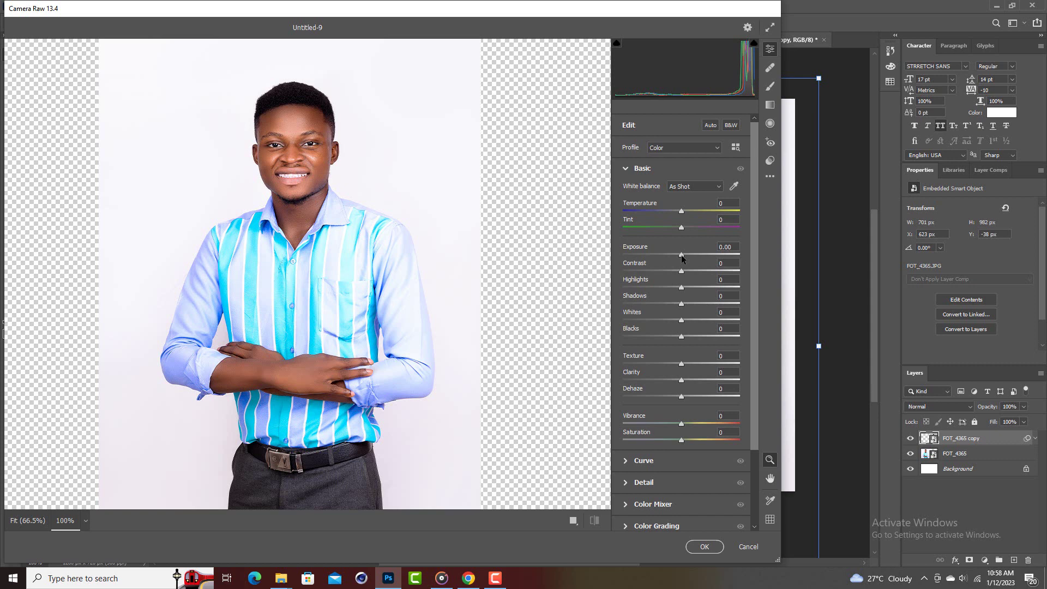
# Brighten the photo by setting Exposure to +0.30 and Contrast to +2.
pyautogui.moveTo(682, 258); pyautogui.dragTo(686, 260)
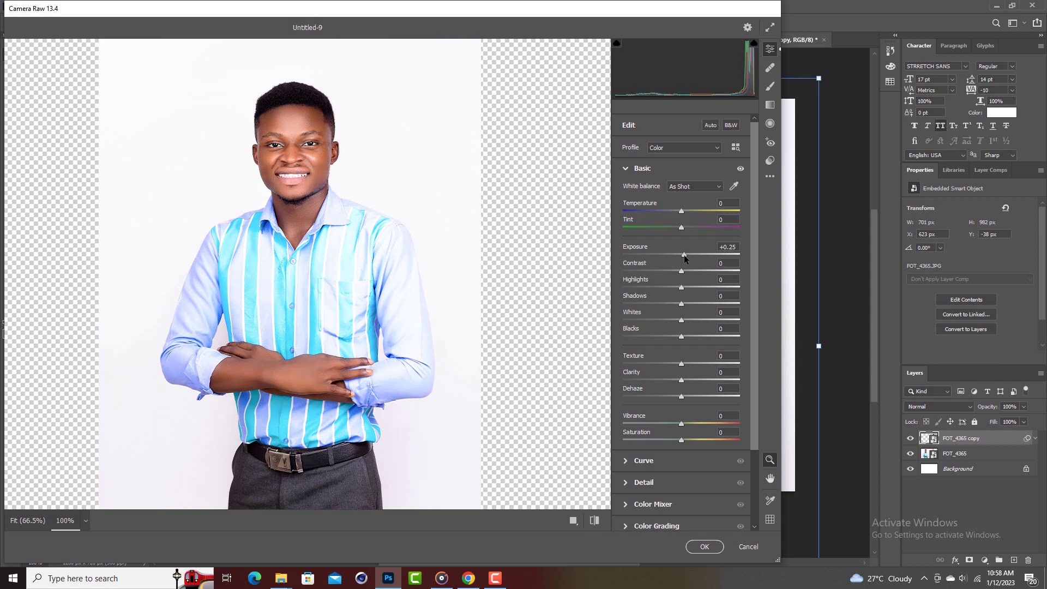
pyautogui.doubleClick(685, 259)
pyautogui.moveTo(683, 258); pyautogui.dragTo(687, 258)
pyautogui.moveTo(682, 274); pyautogui.dragTo(684, 275)
# Try a strong increase of Blacks, reset it, and set Blacks to -4.
pyautogui.moveTo(685, 338); pyautogui.dragTo(697, 336)
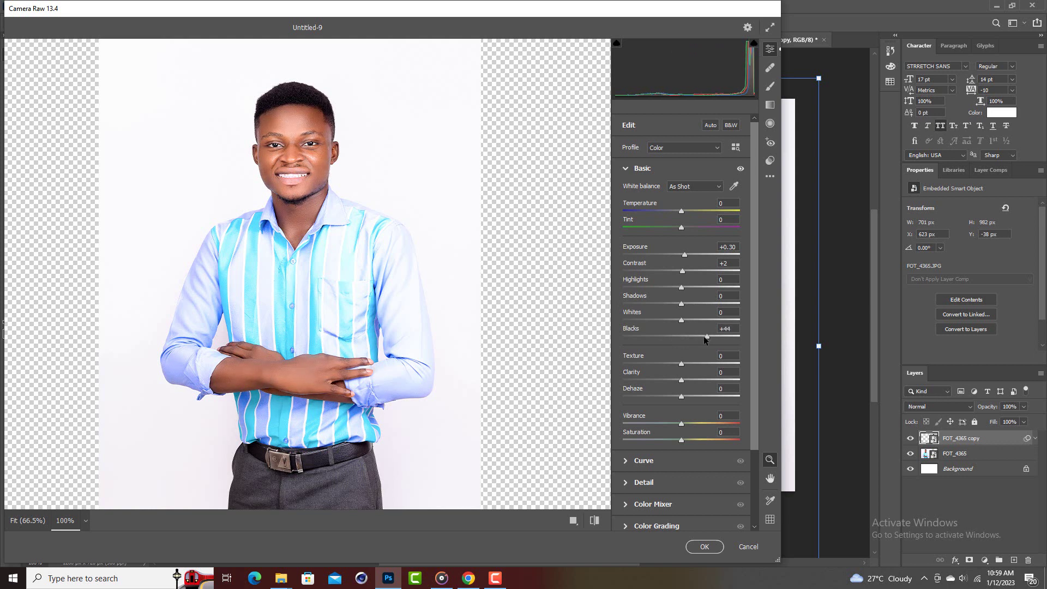
pyautogui.doubleClick(704, 336)
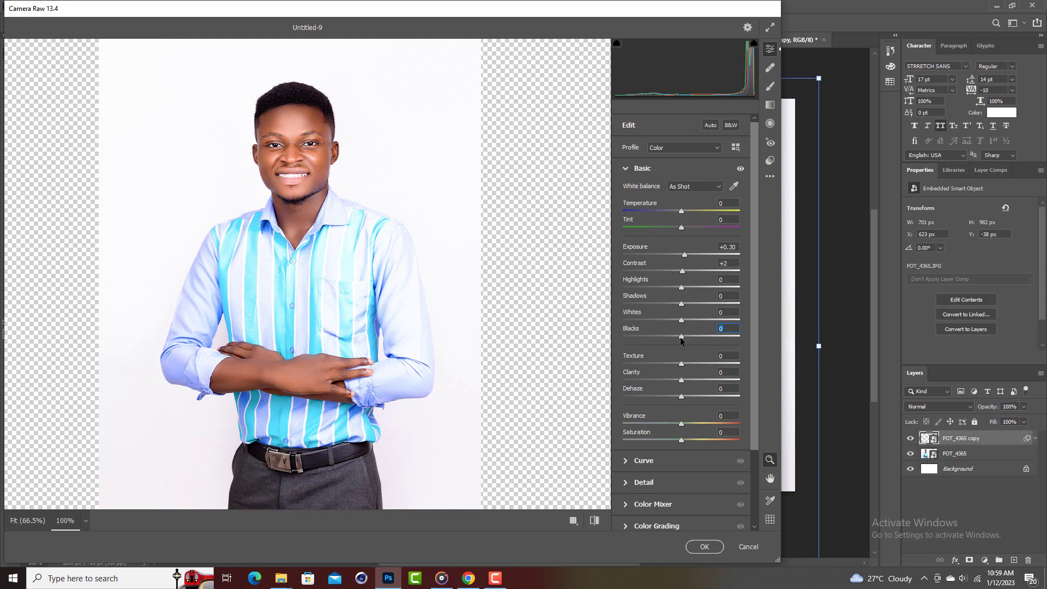
pyautogui.moveTo(682, 341); pyautogui.dragTo(679, 340)
# Raise the photo's Texture to +52 in the Basic adjustments.
pyautogui.scroll(-1, 692, 346)
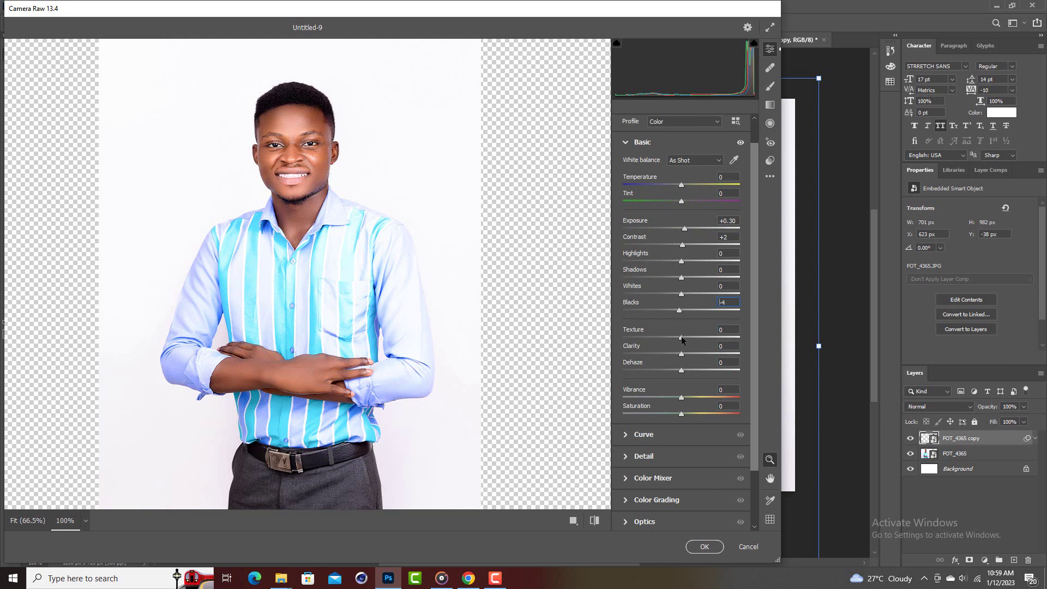
pyautogui.moveTo(681, 339); pyautogui.dragTo(705, 339)
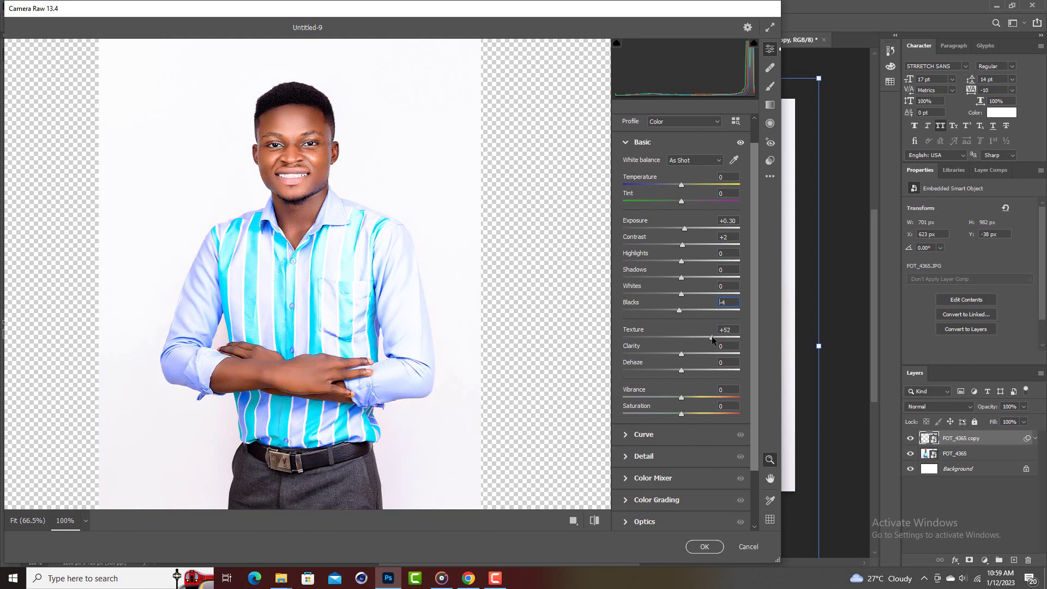
pyautogui.moveTo(714, 336); pyautogui.dragTo(720, 339)
pyautogui.scroll(-2, 698, 355)
pyautogui.scroll(3, 685, 367)
pyautogui.scroll(-3, 684, 364)
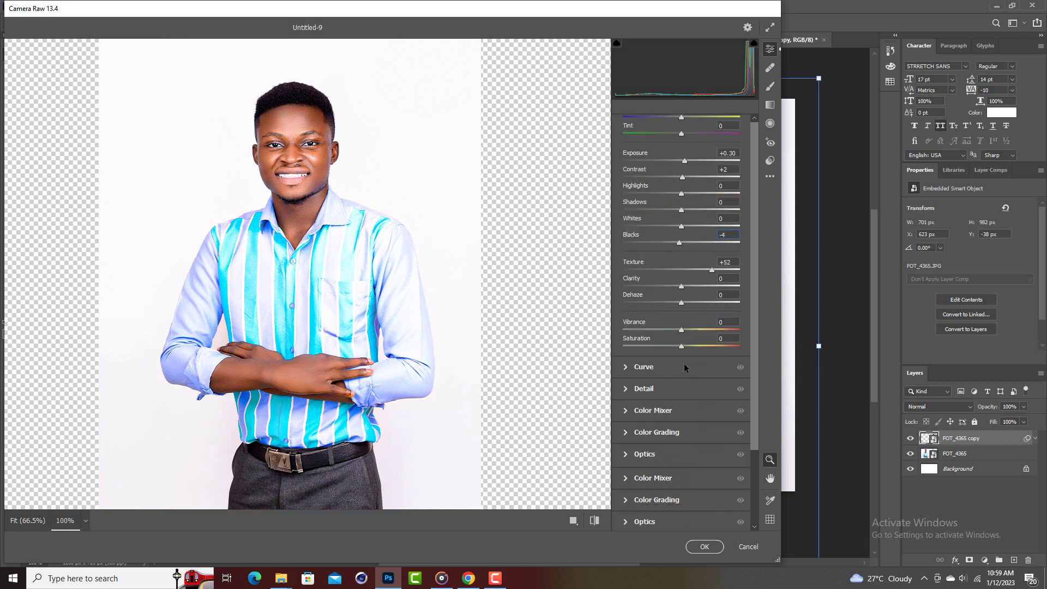
pyautogui.scroll(2, 684, 309)
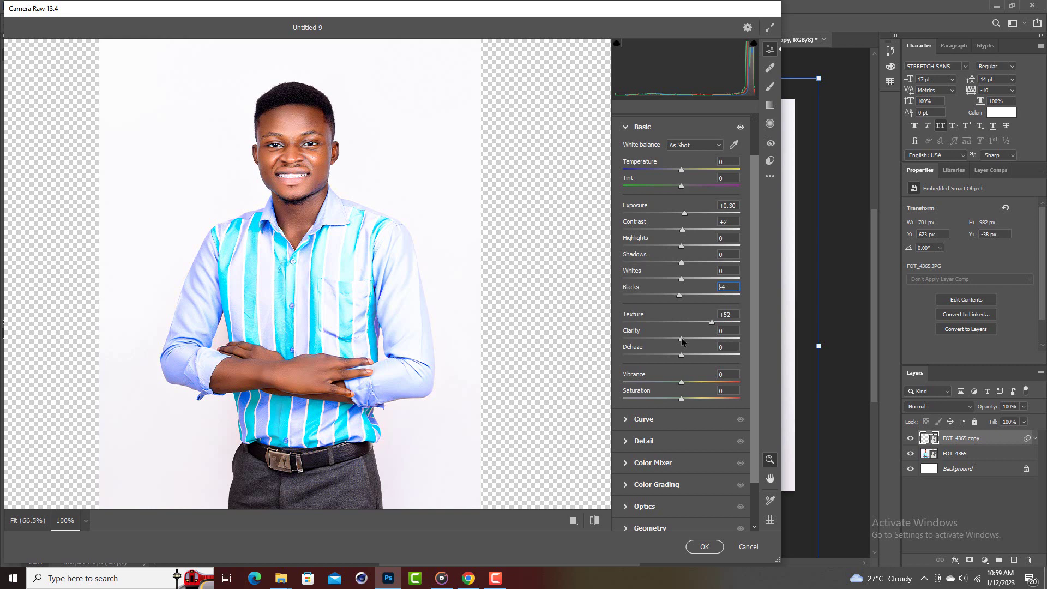
# Try Clarity at +60, reset it, and set Clarity to +1.
pyautogui.moveTo(681, 342); pyautogui.dragTo(717, 342)
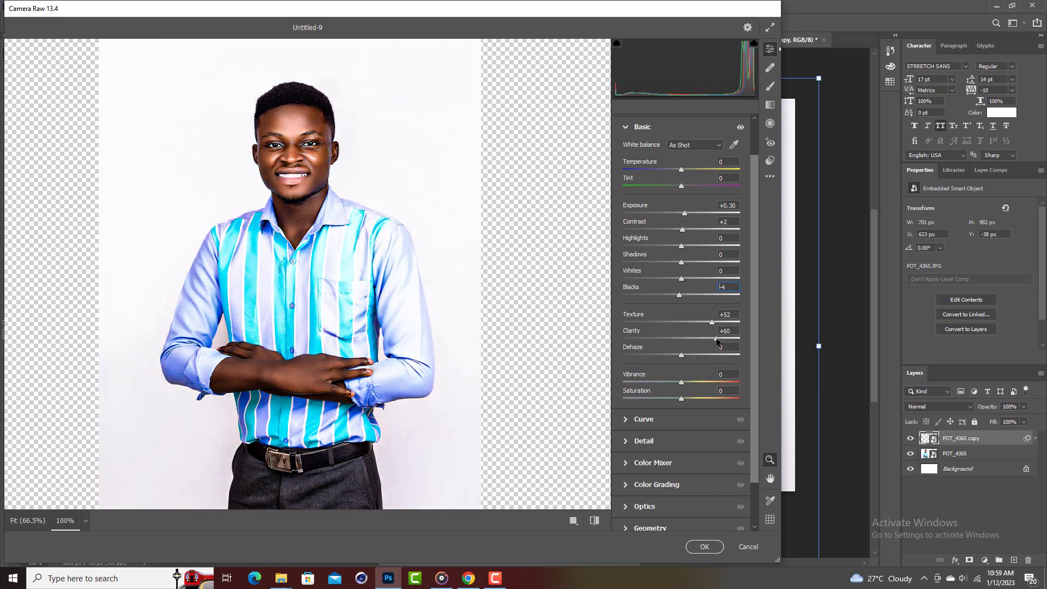
pyautogui.doubleClick(717, 342)
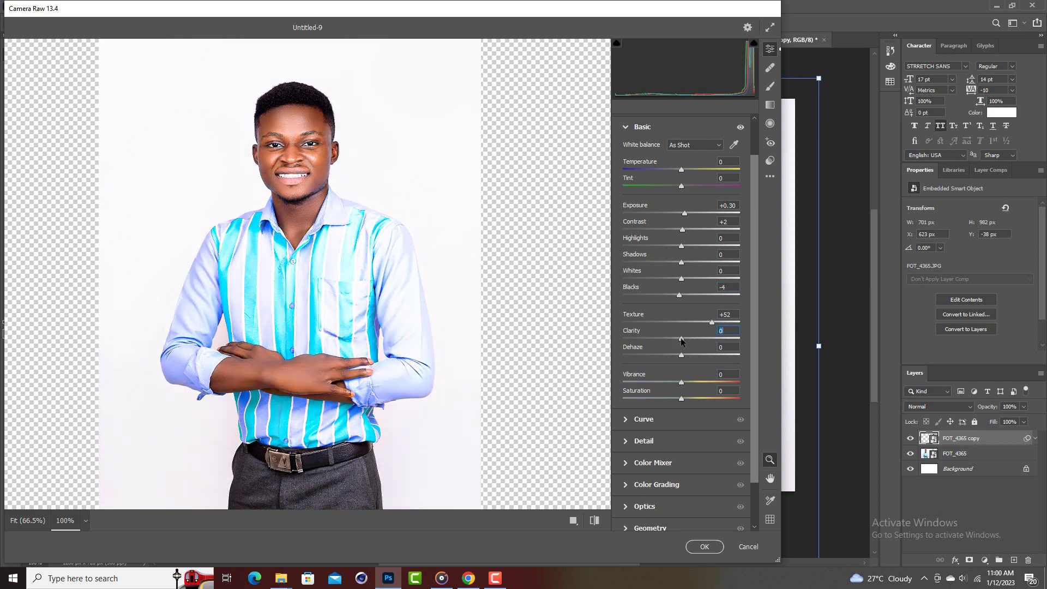
pyautogui.press('Up')
# Set Highlights to +3, Shadows to +6 and Texture to +77, apply the Camera Raw adjustments, and deselect the layer.
pyautogui.moveTo(682, 247); pyautogui.dragTo(686, 248)
pyautogui.moveTo(681, 264); pyautogui.dragTo(686, 266)
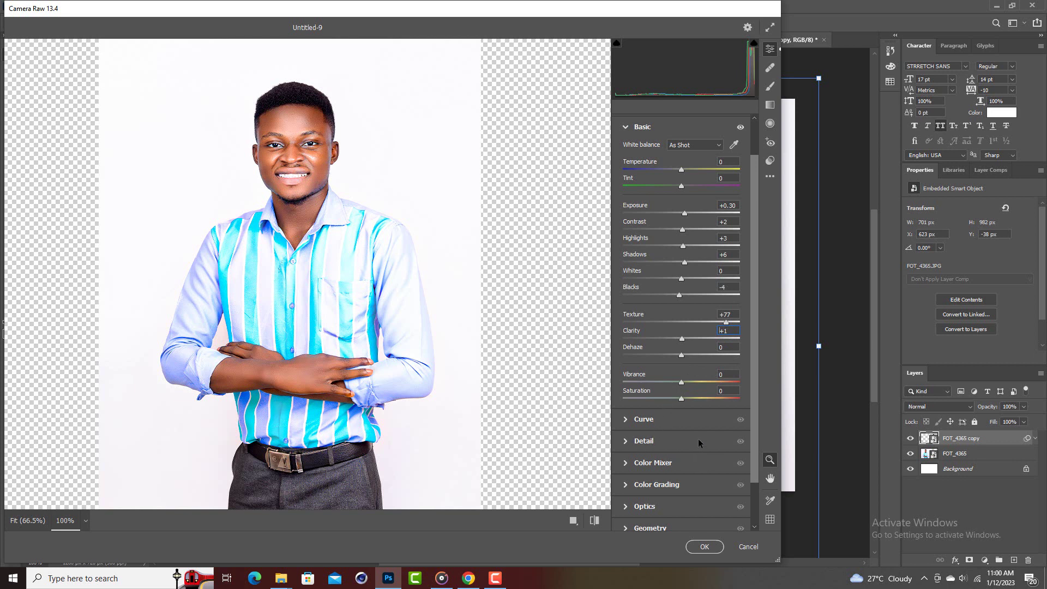
pyautogui.scroll(-2, 698, 439)
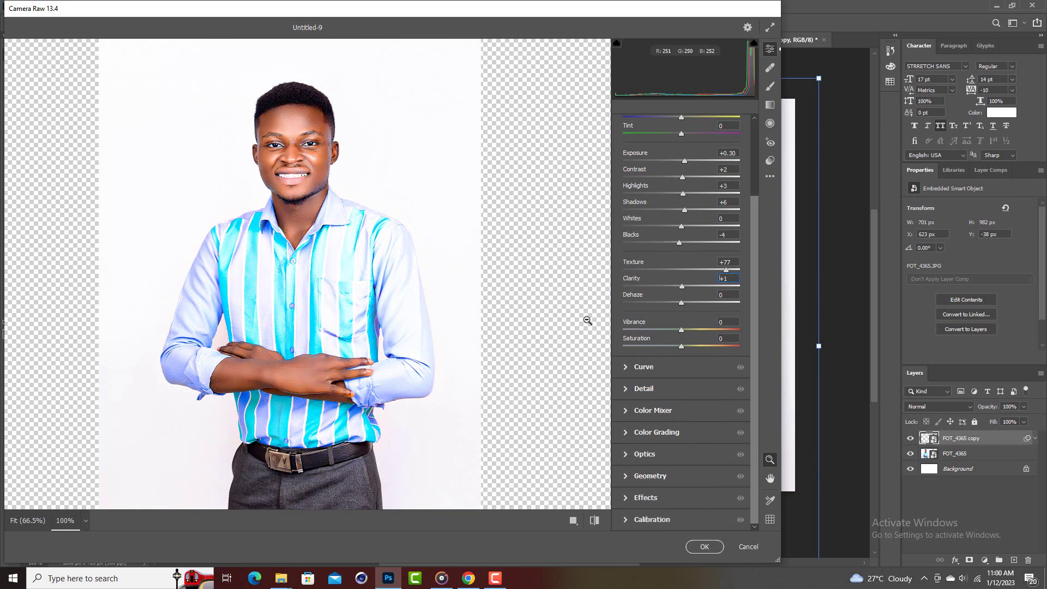
pyautogui.click(703, 546)
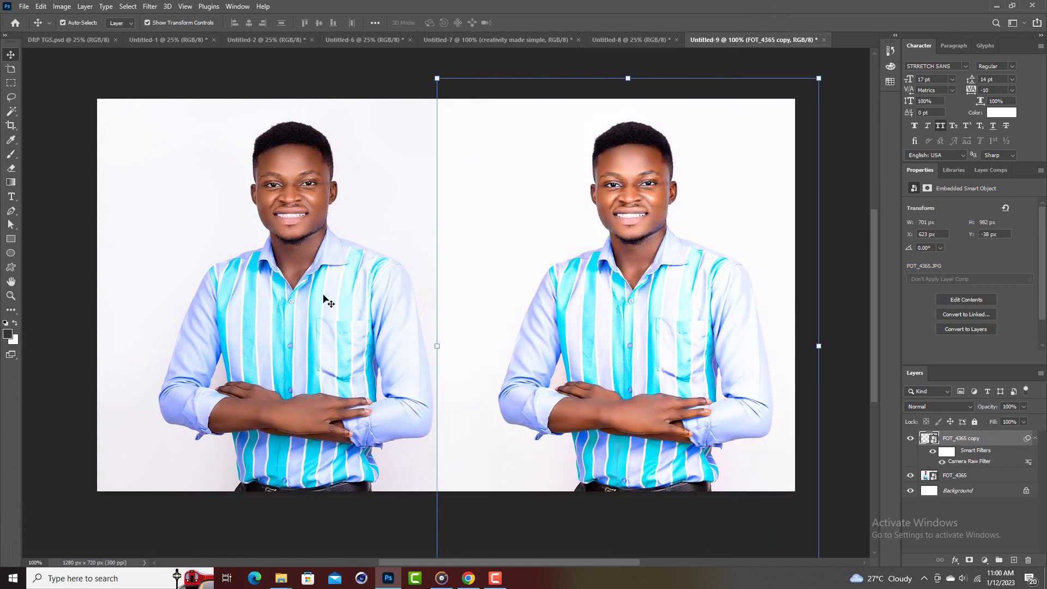
pyautogui.click(303, 79)
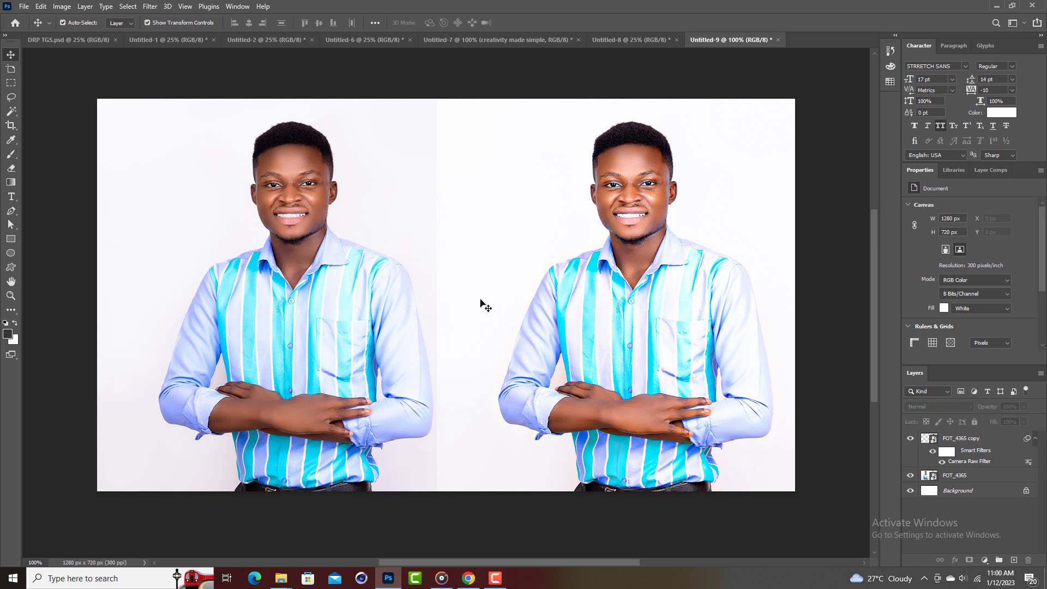
# Shift the enhanced portrait left to about X 615 px and the original portrait to about X -15 px.
pyautogui.moveTo(591, 305); pyautogui.dragTo(584, 306)
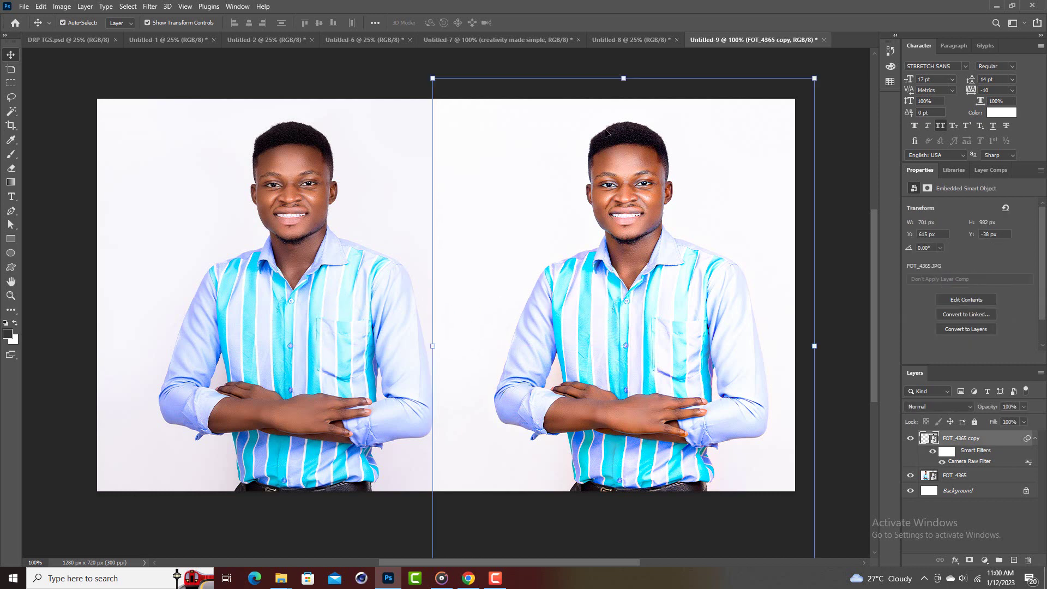
pyautogui.click(305, 192)
pyautogui.moveTo(322, 202); pyautogui.dragTo(314, 202)
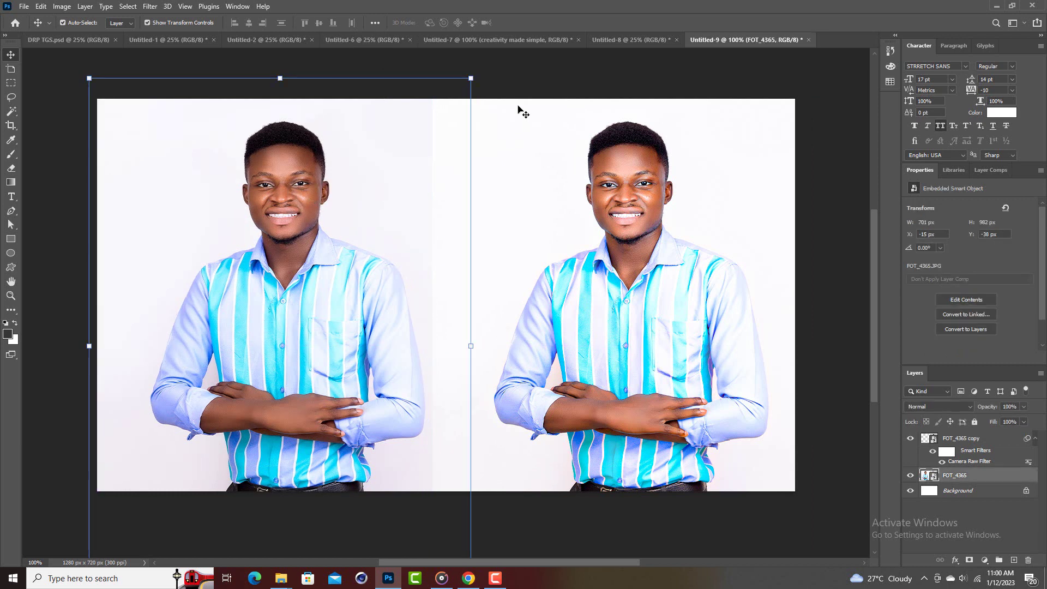
pyautogui.click(535, 86)
pyautogui.click(636, 180)
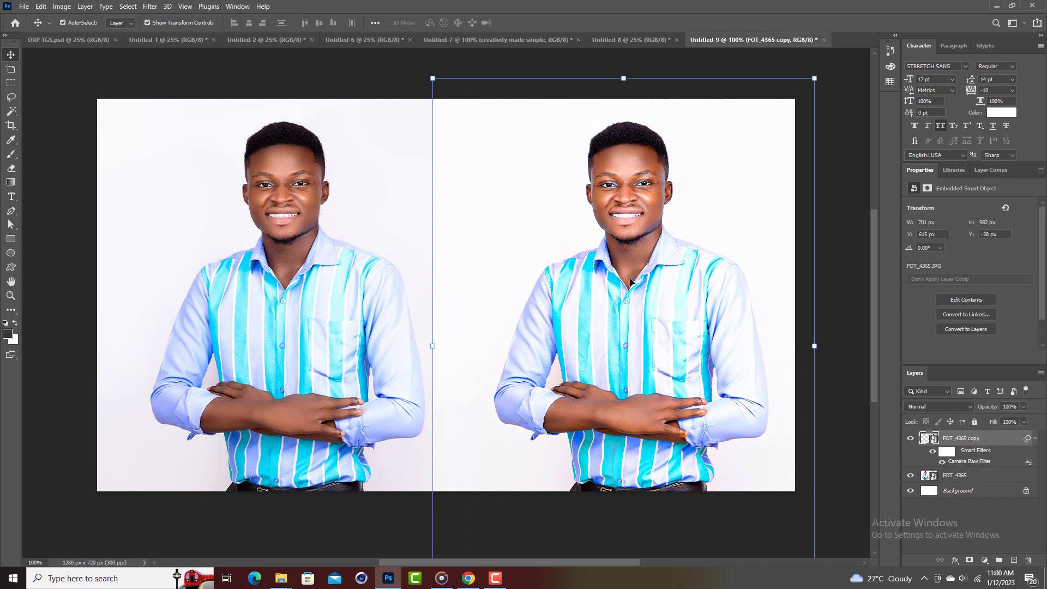
pyautogui.click(361, 273)
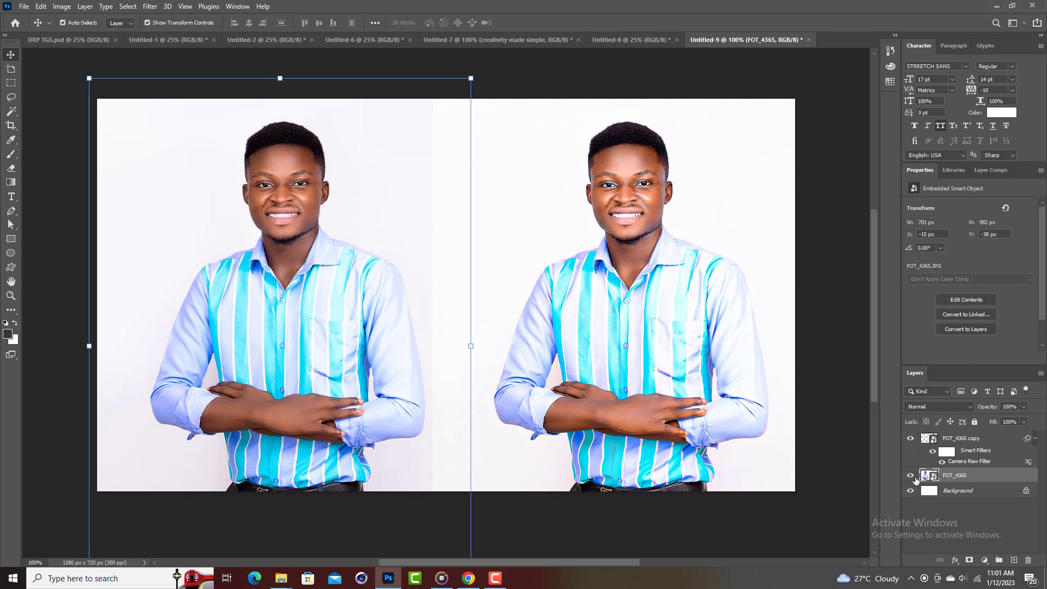
pyautogui.click(634, 381)
pyautogui.click(342, 352)
# Create a new document from the recent 10 x 11 in preset at 300 ppi.
pyautogui.click(20, 23)
pyautogui.click(54, 117)
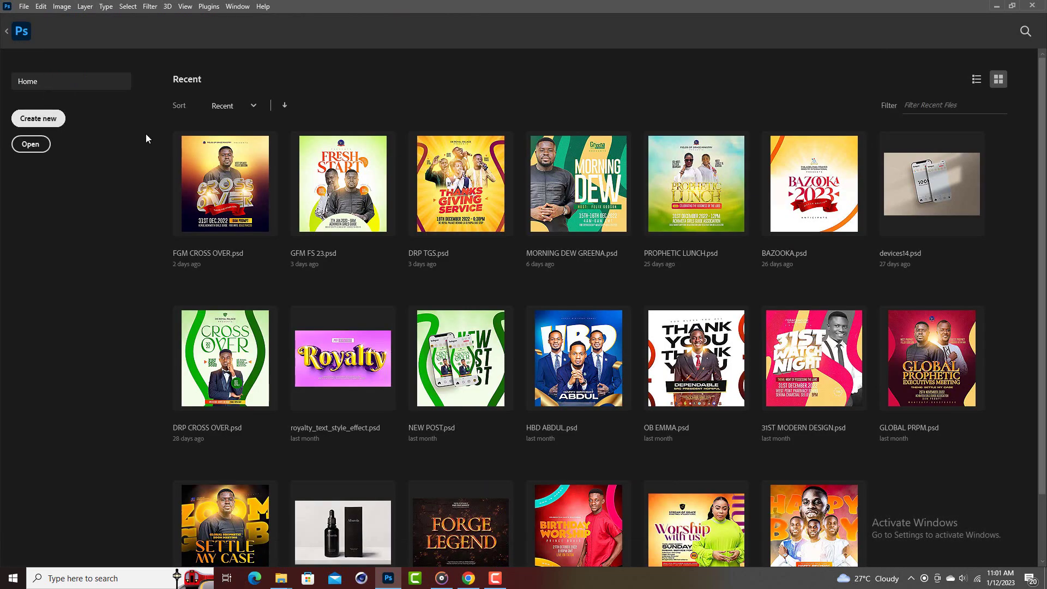
pyautogui.click(421, 186)
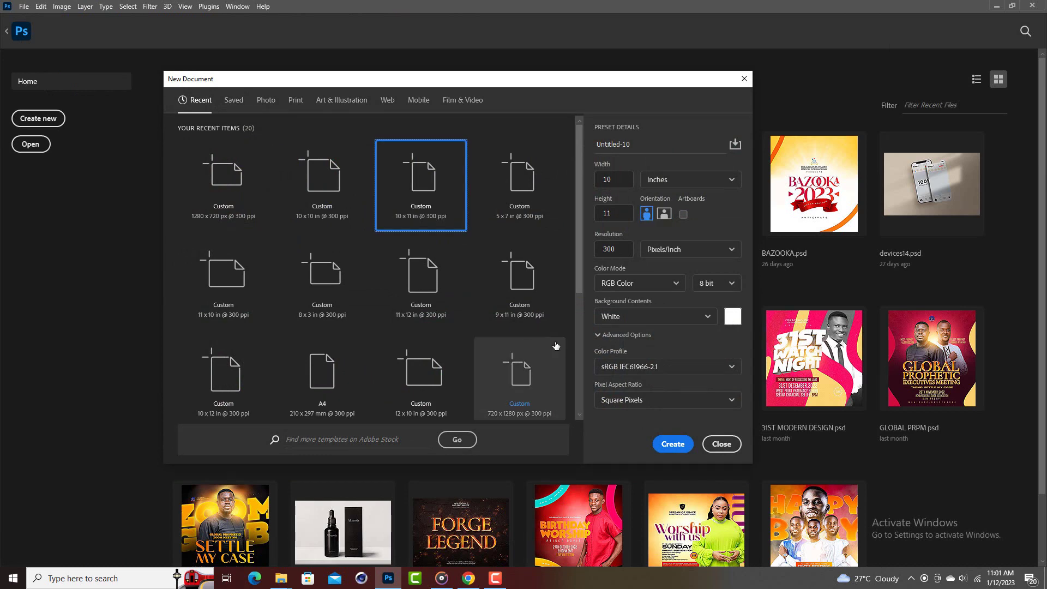
pyautogui.click(670, 443)
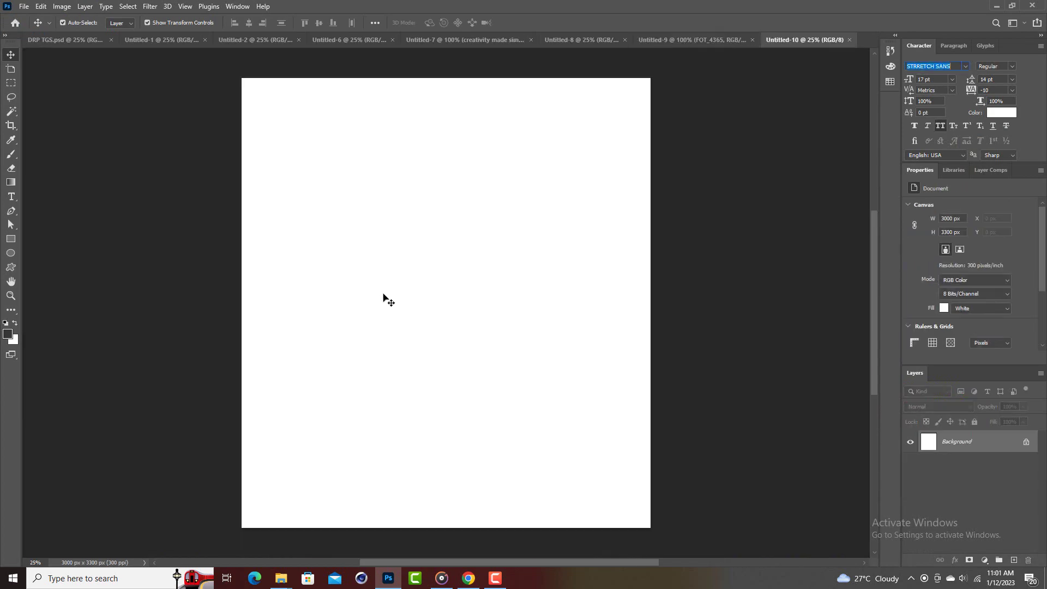
# Copy the original portrait from Untitled-9 into the new document and scale it to about 2254 x 3154 px, centred horizontally.
pyautogui.click(657, 39)
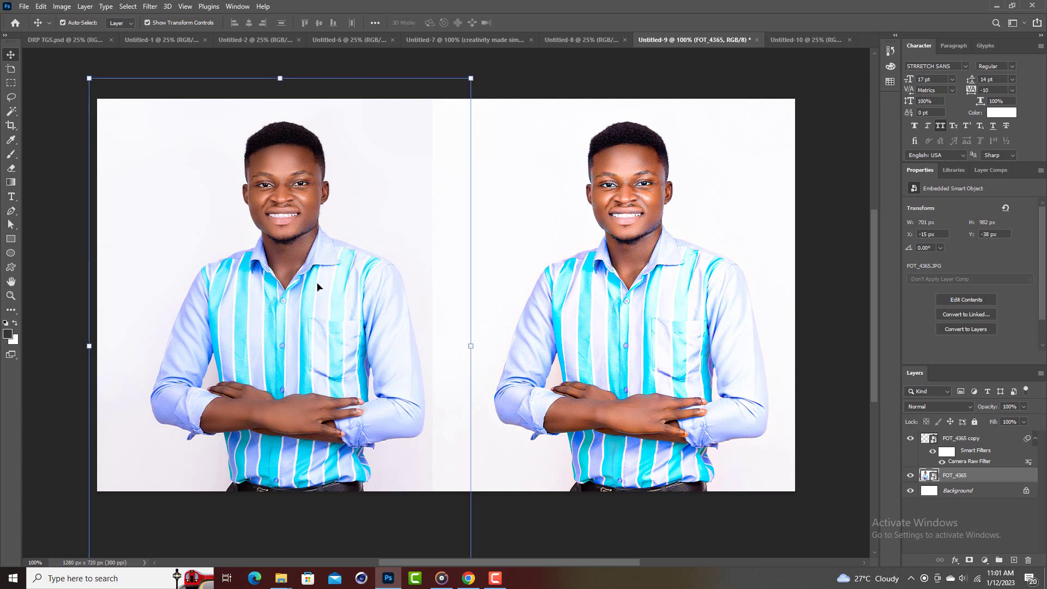
pyautogui.moveTo(318, 286); pyautogui.dragTo(445, 267)
pyautogui.hotkey('ctrl', 't')
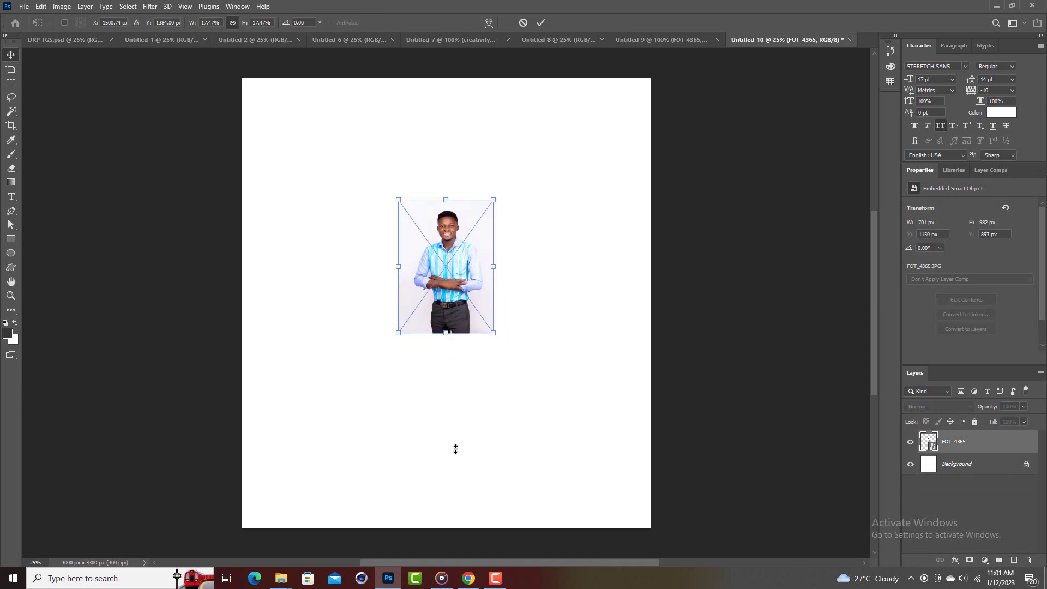
pyautogui.moveTo(444, 334); pyautogui.dragTo(453, 533)
pyautogui.moveTo(462, 451); pyautogui.dragTo(461, 337)
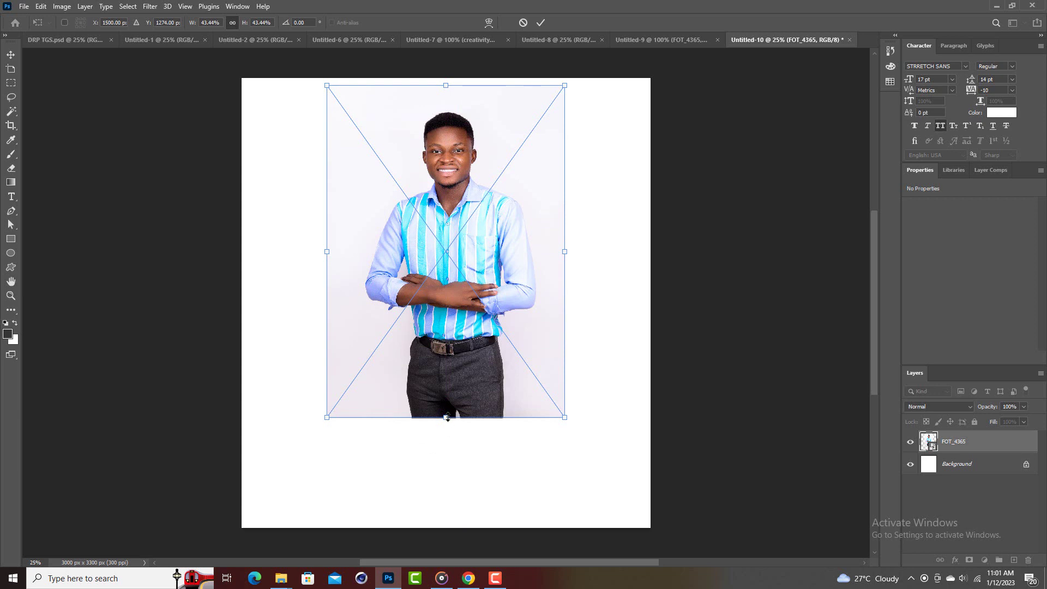
pyautogui.moveTo(446, 417); pyautogui.dragTo(459, 514)
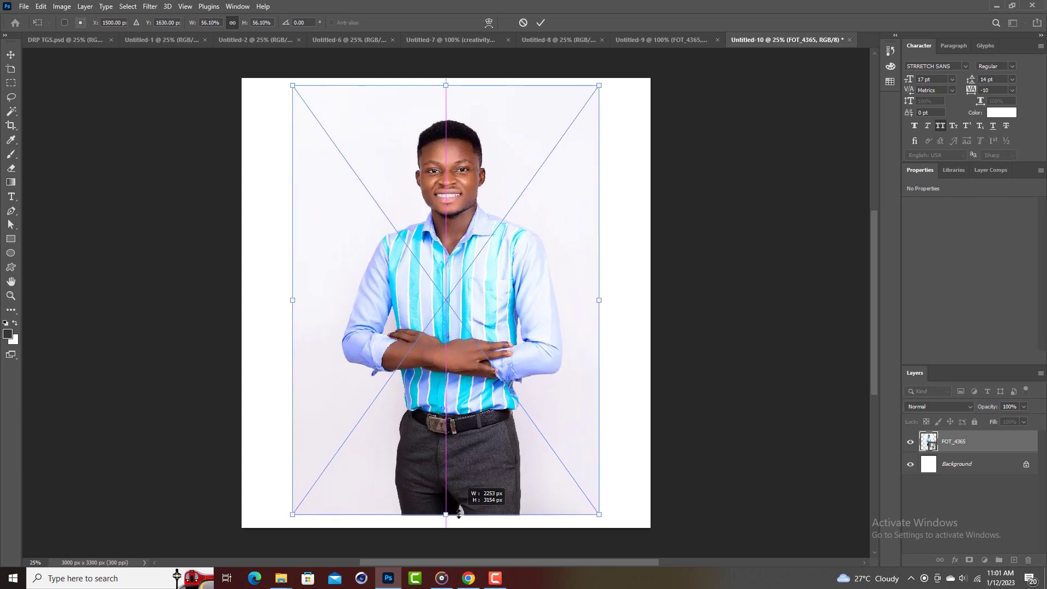
pyautogui.click(540, 23)
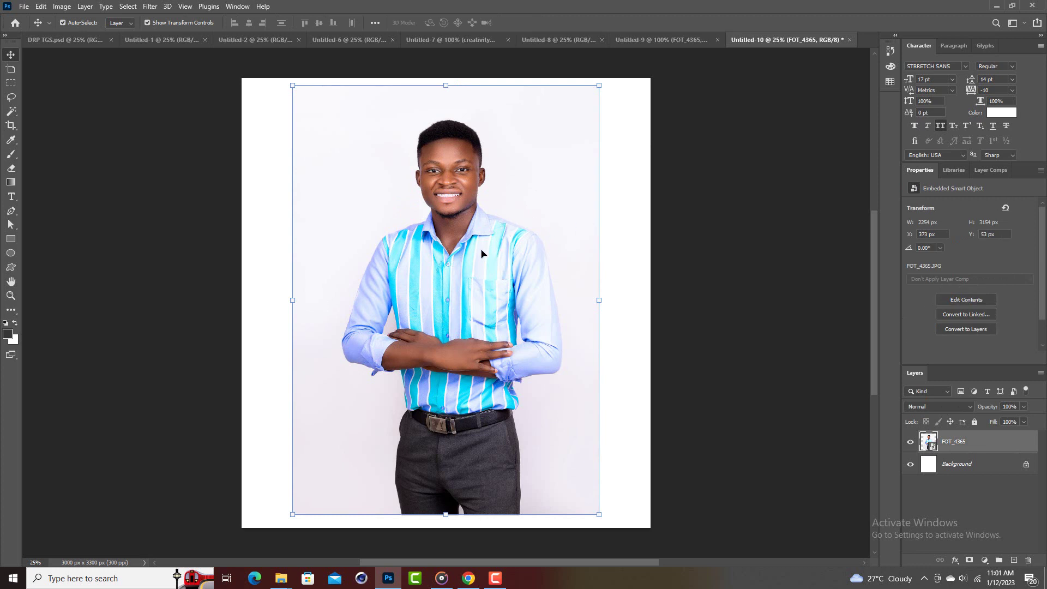
# Enlarge the portrait to about 3000 x 4200 px to fill the canvas, positioned at about Y -158 px, and deselect it.
pyautogui.moveTo(292, 300); pyautogui.dragTo(240, 299)
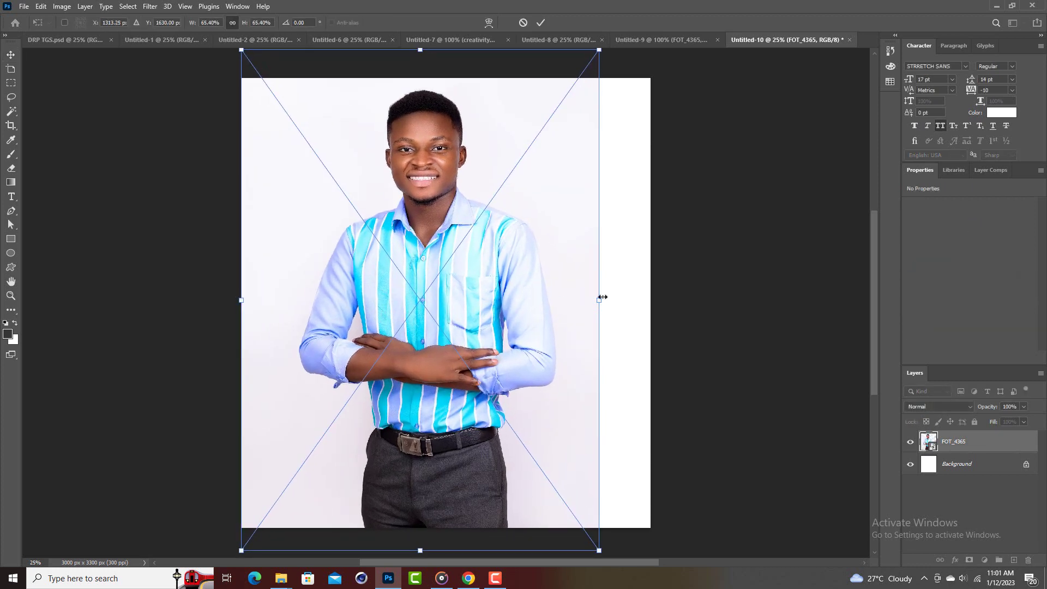
pyautogui.moveTo(600, 300); pyautogui.dragTo(651, 299)
pyautogui.moveTo(546, 254); pyautogui.dragTo(546, 286)
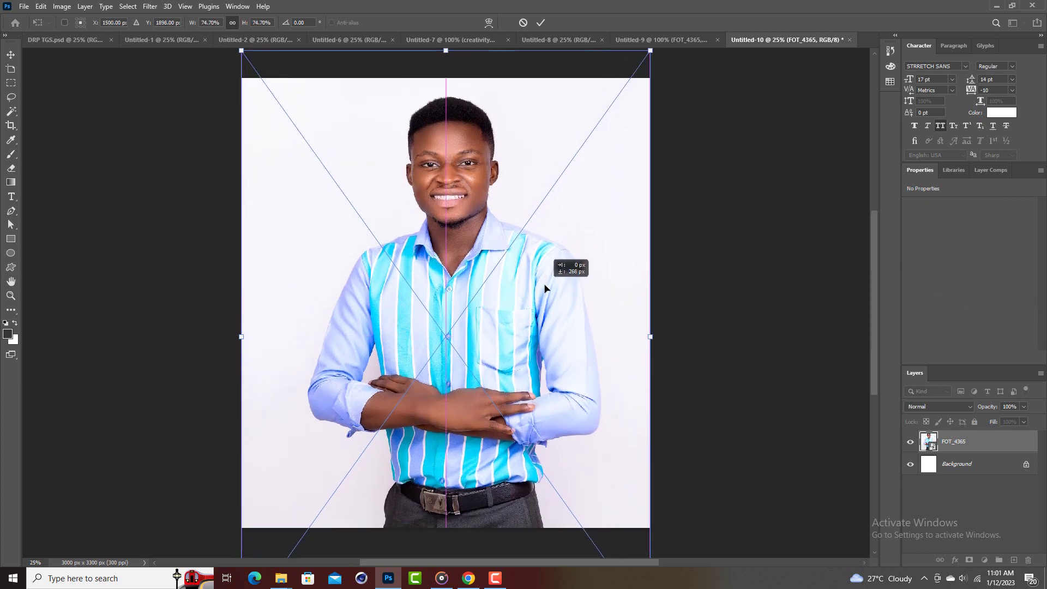
pyautogui.click(535, 25)
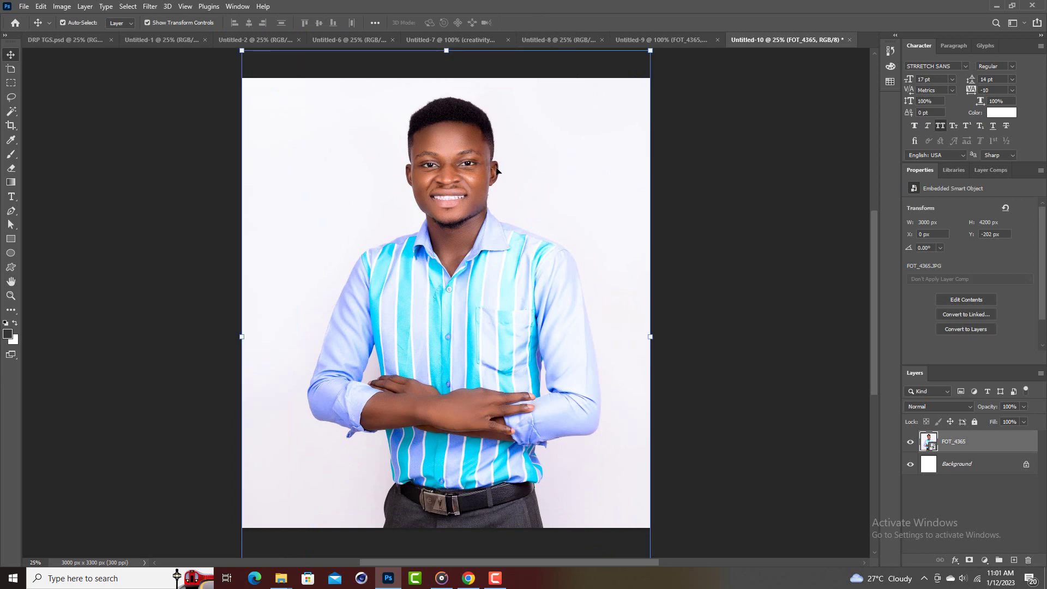
pyautogui.moveTo(496, 171); pyautogui.dragTo(497, 180)
pyautogui.click(715, 182)
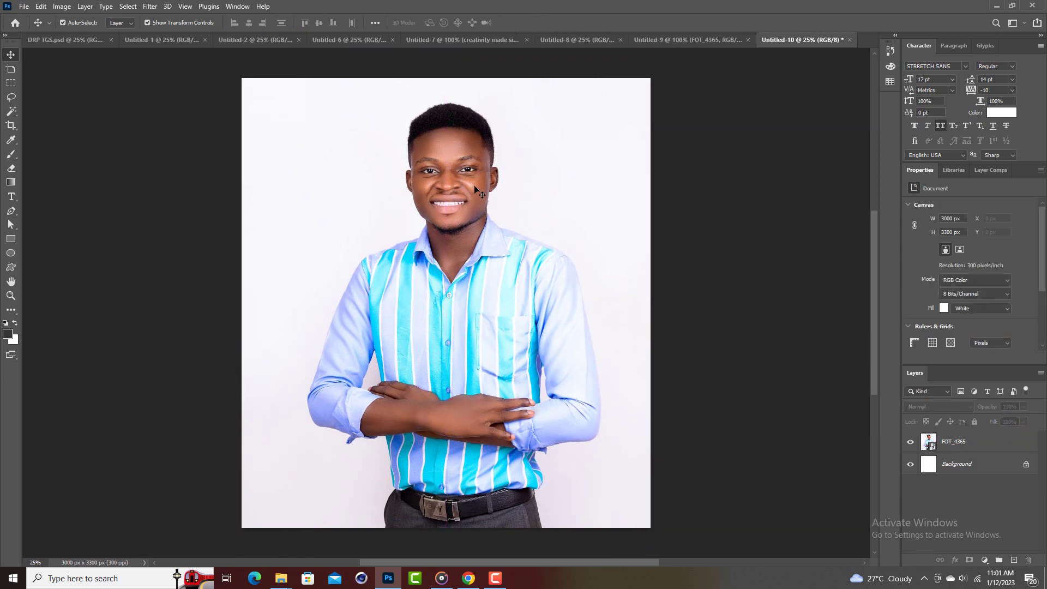
# Duplicate the FOT_4365 portrait layer.
pyautogui.click(472, 189)
pyautogui.moveTo(438, 183); pyautogui.dragTo(437, 181)
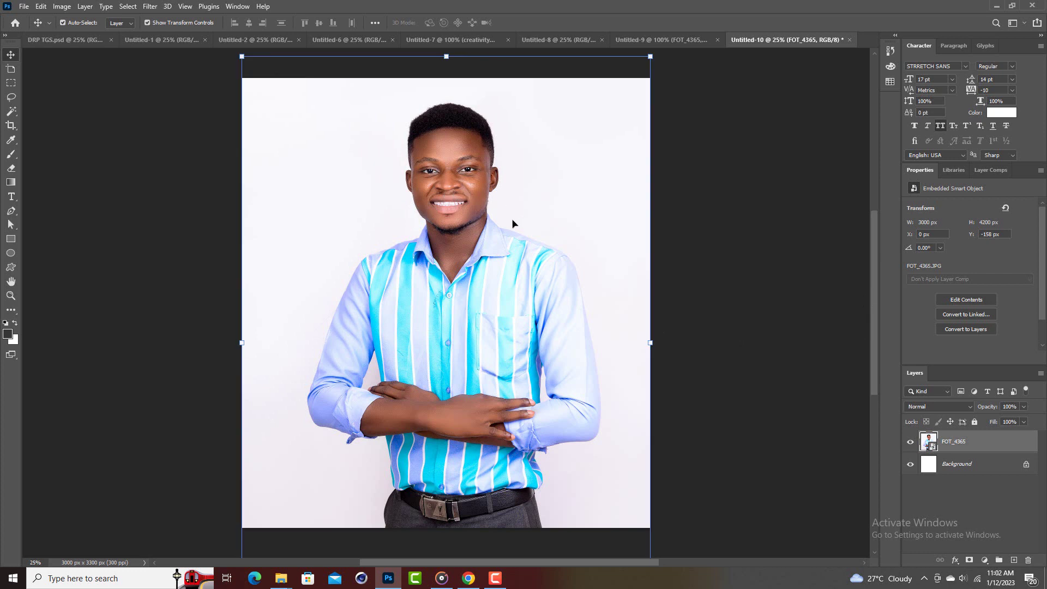
pyautogui.click(472, 221)
pyautogui.hotkey('ctrl', 'j')
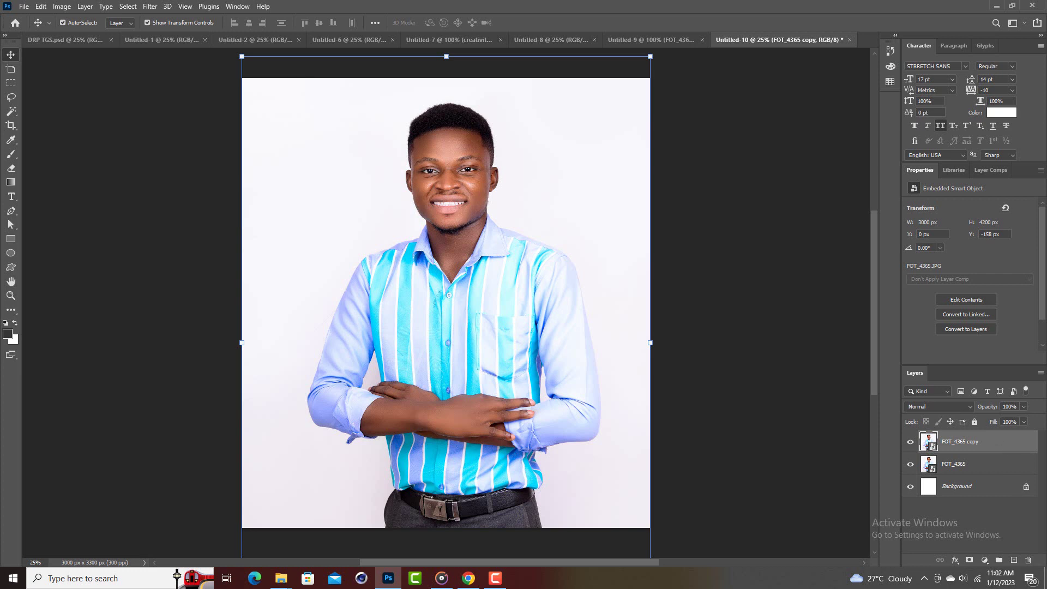
# Open the Camera Raw Filter on the copy and load the settings file "PSDESIRE - Intense _ Dramatic Portraits.xmp".
pyautogui.click(150, 7)
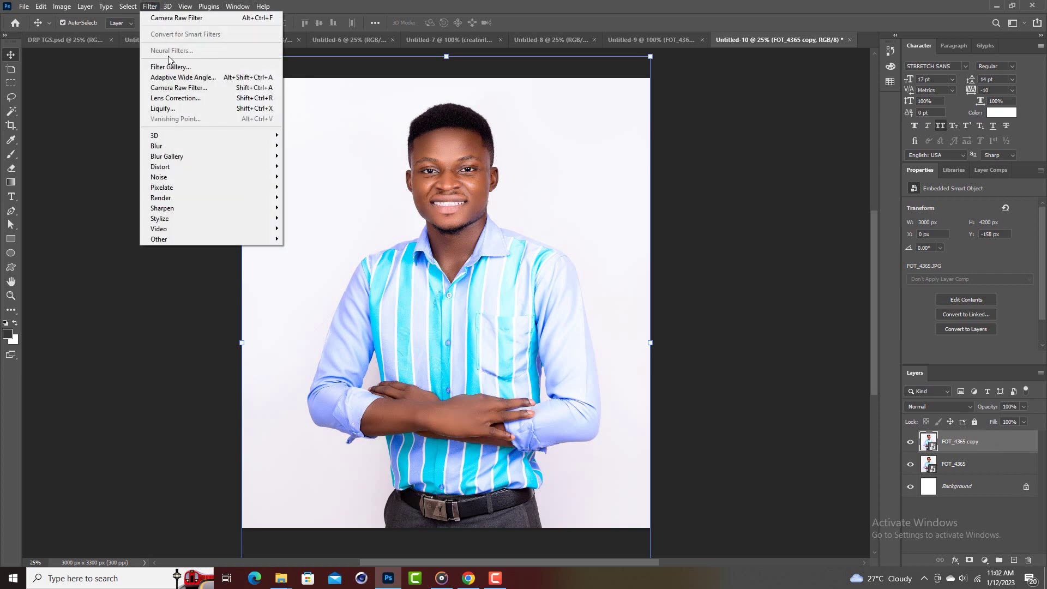
pyautogui.click(179, 87)
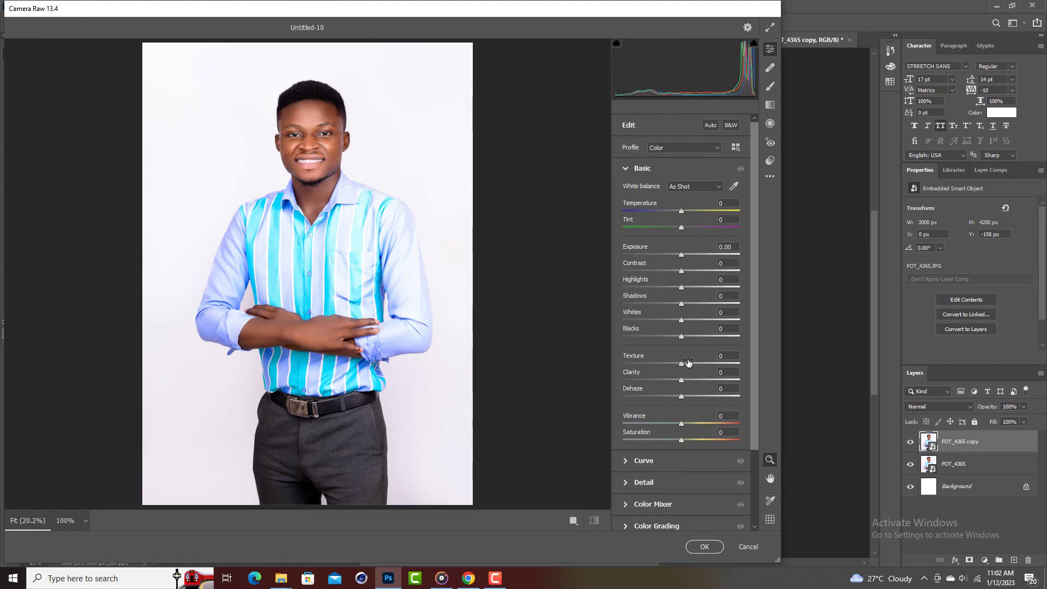
pyautogui.click(770, 176)
pyautogui.click(803, 304)
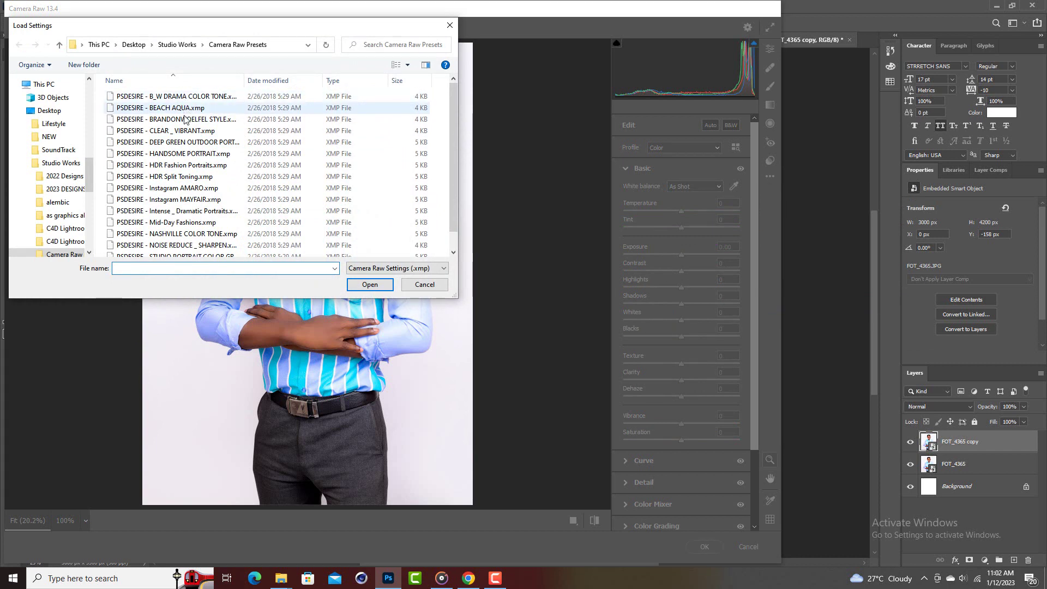
pyautogui.click(195, 235)
pyautogui.scroll(-1, 195, 235)
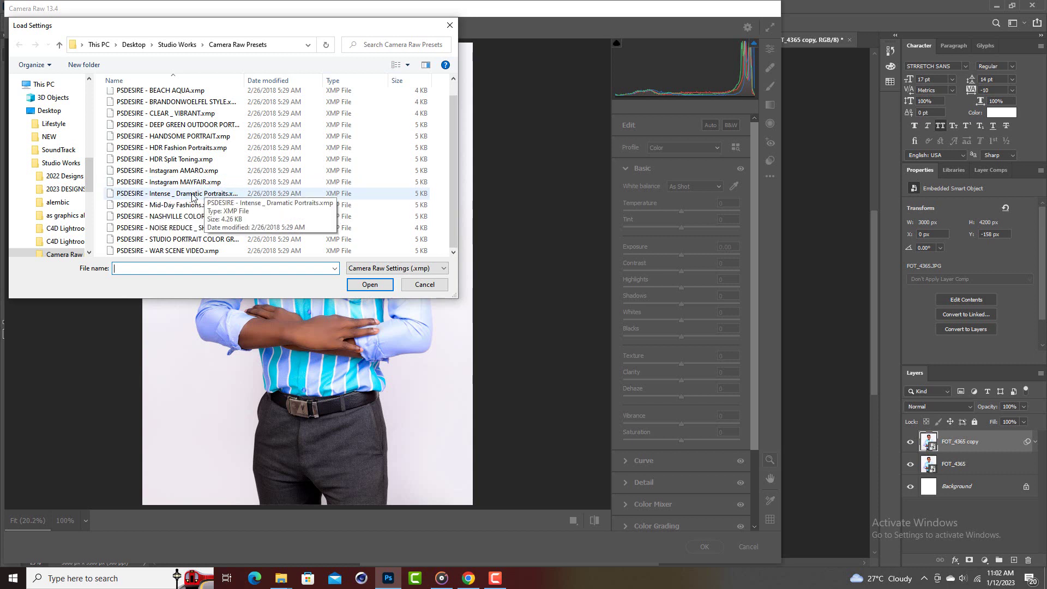
pyautogui.click(211, 195)
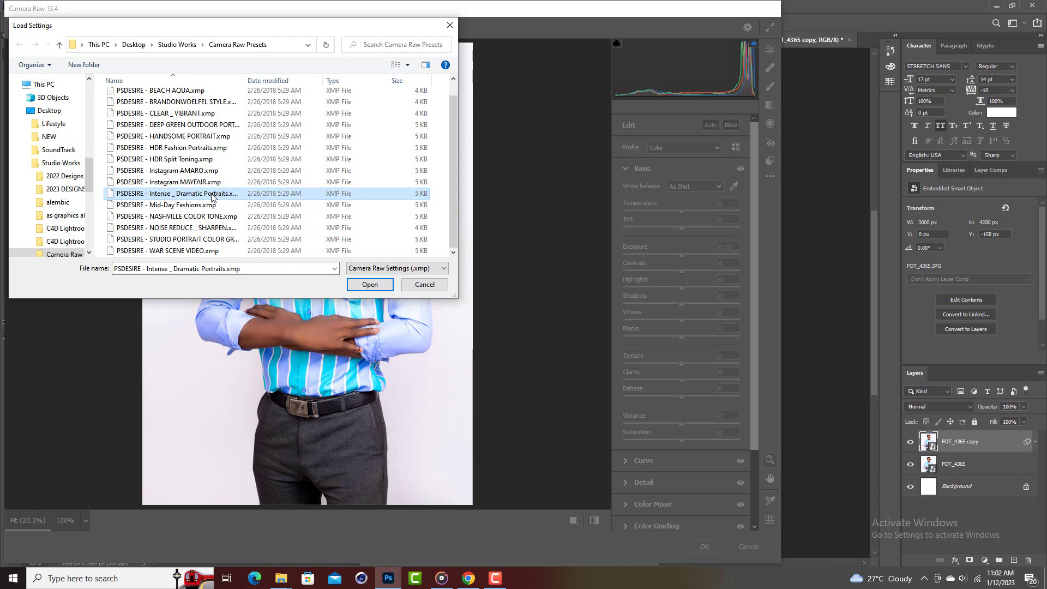
pyautogui.click(371, 285)
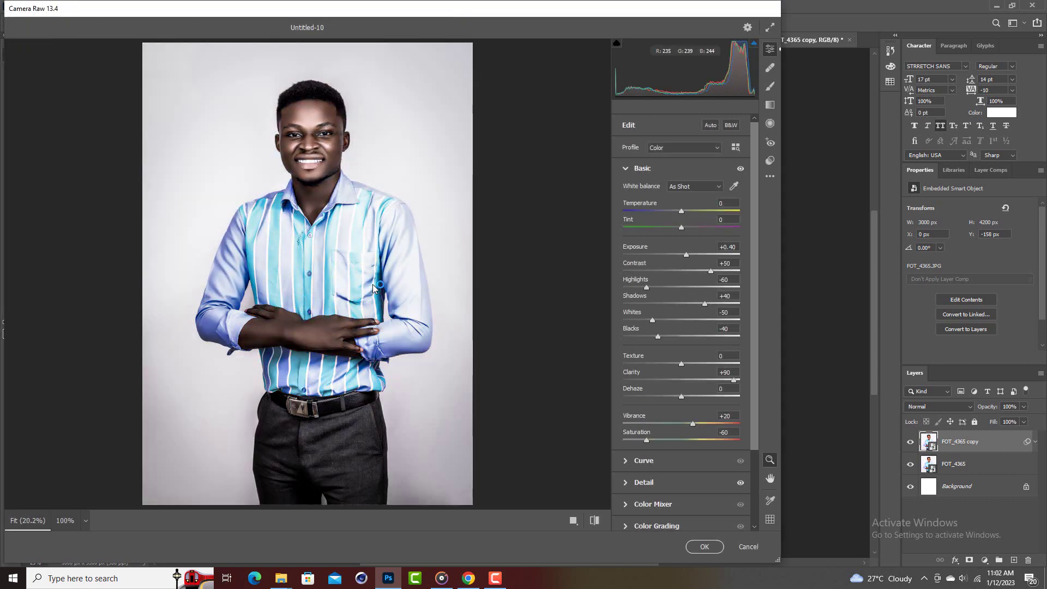
# Review the loaded preset's Basic and Detail settings and apply the Camera Raw Filter to the copy.
pyautogui.scroll(-4, 706, 273)
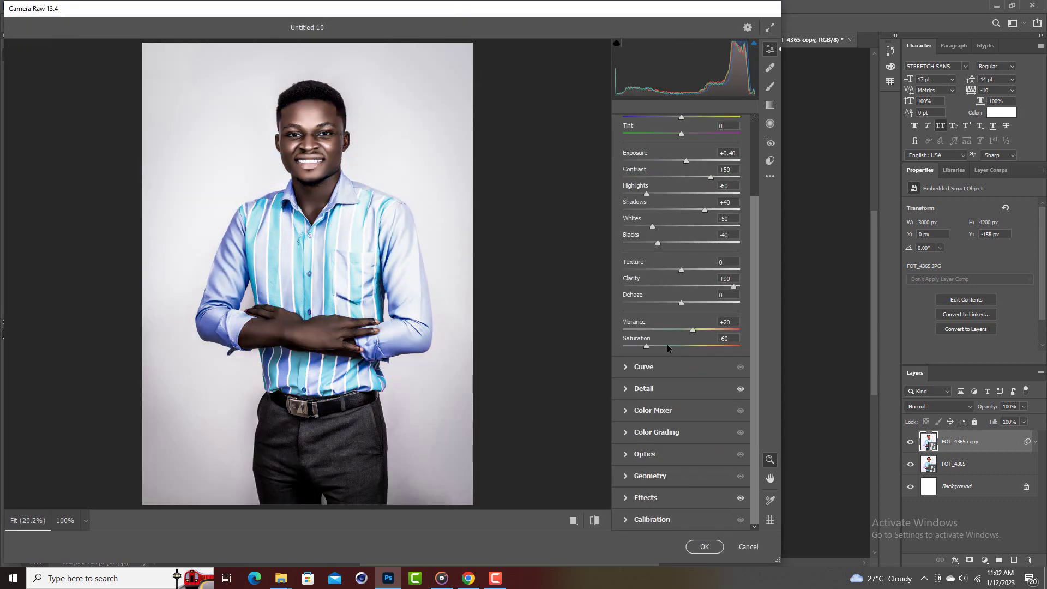
pyautogui.click(625, 388)
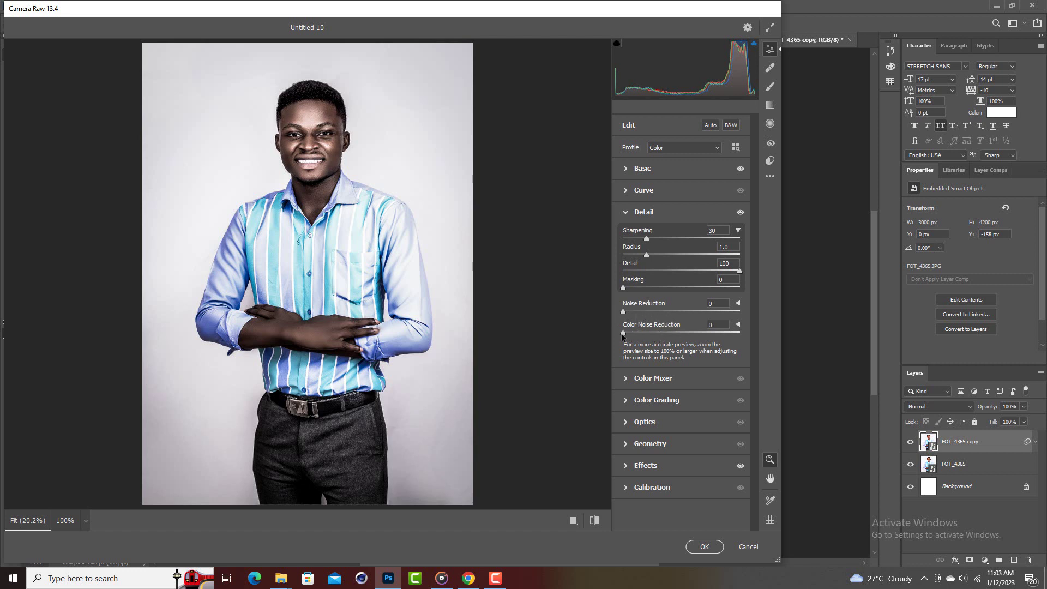
pyautogui.click(703, 546)
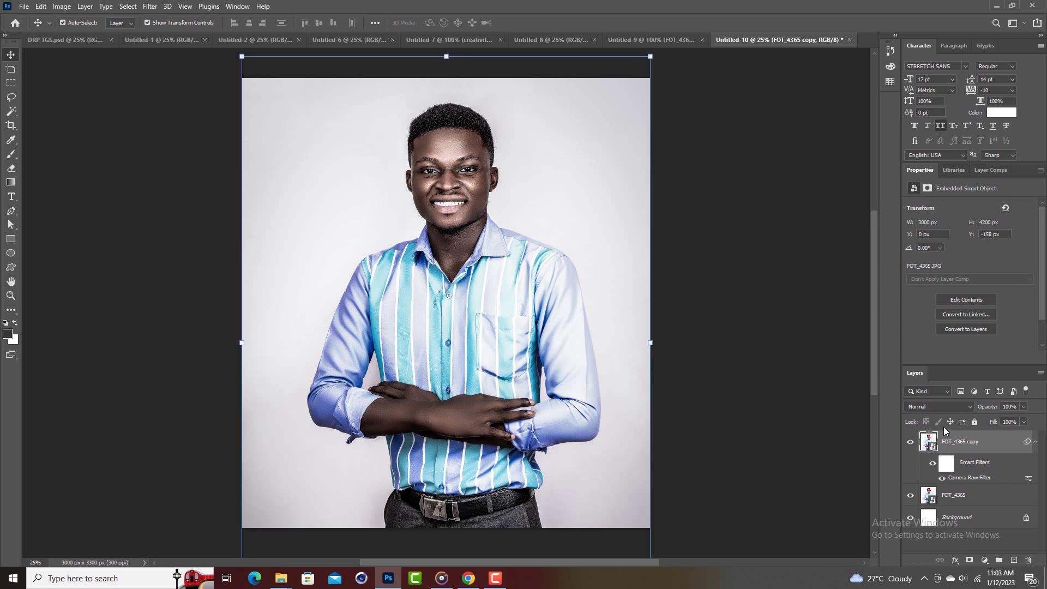
# Set the filtered copy's opacity to 71% and toggle its visibility off and on to compare it with the original.
pyautogui.click(988, 410)
pyautogui.moveTo(993, 412); pyautogui.dragTo(977, 412)
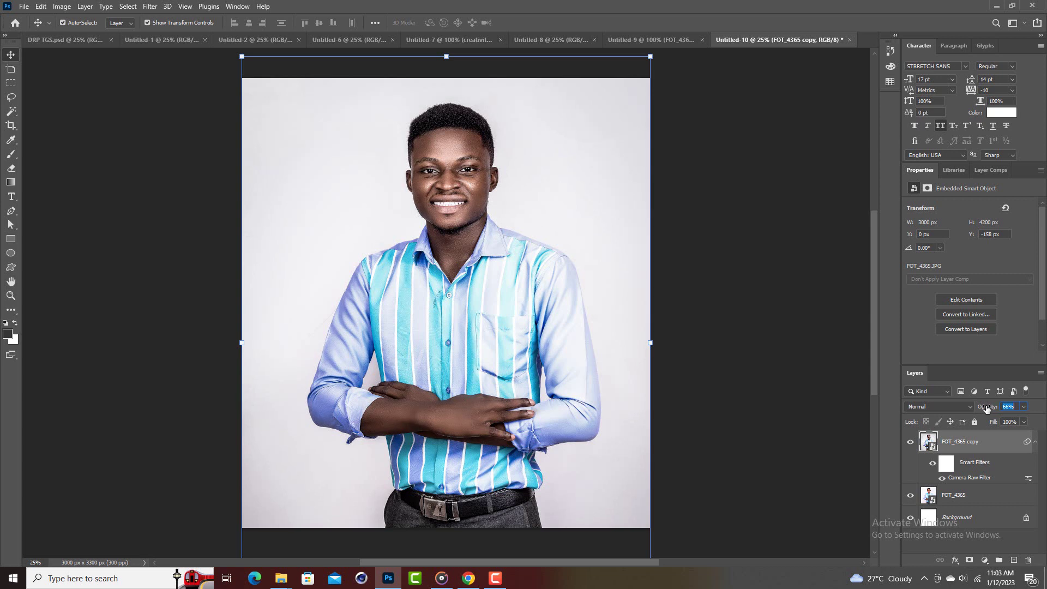
pyautogui.moveTo(988, 409); pyautogui.dragTo(990, 410)
pyautogui.click(783, 410)
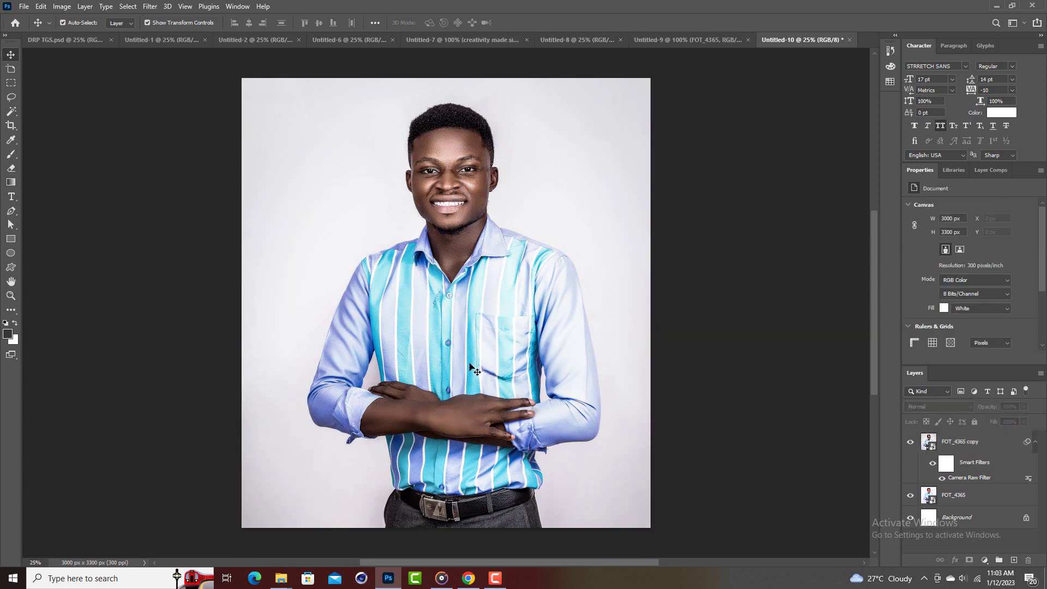
pyautogui.click(911, 442)
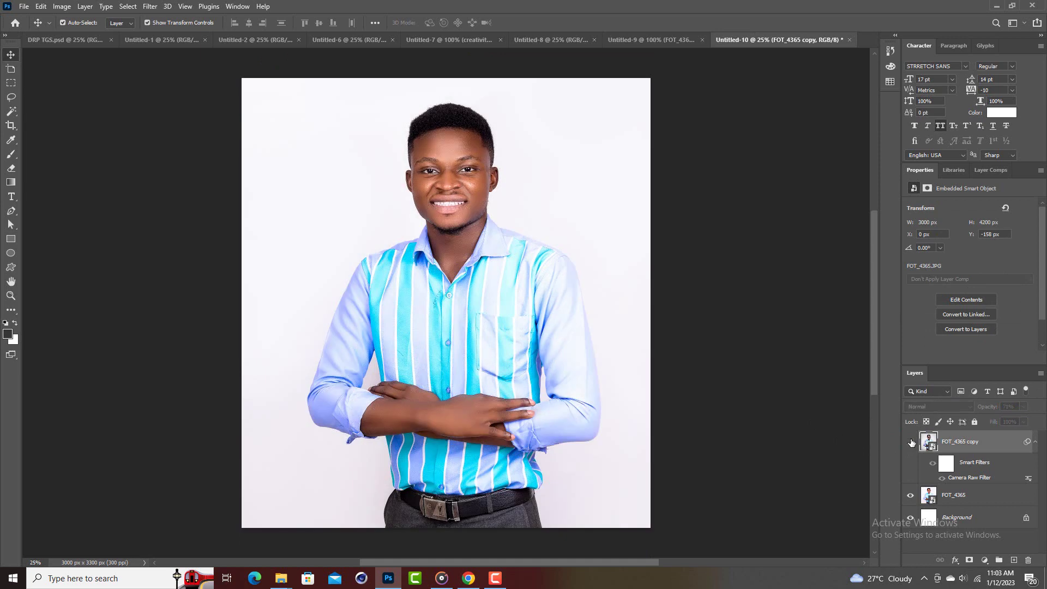
pyautogui.click(911, 443)
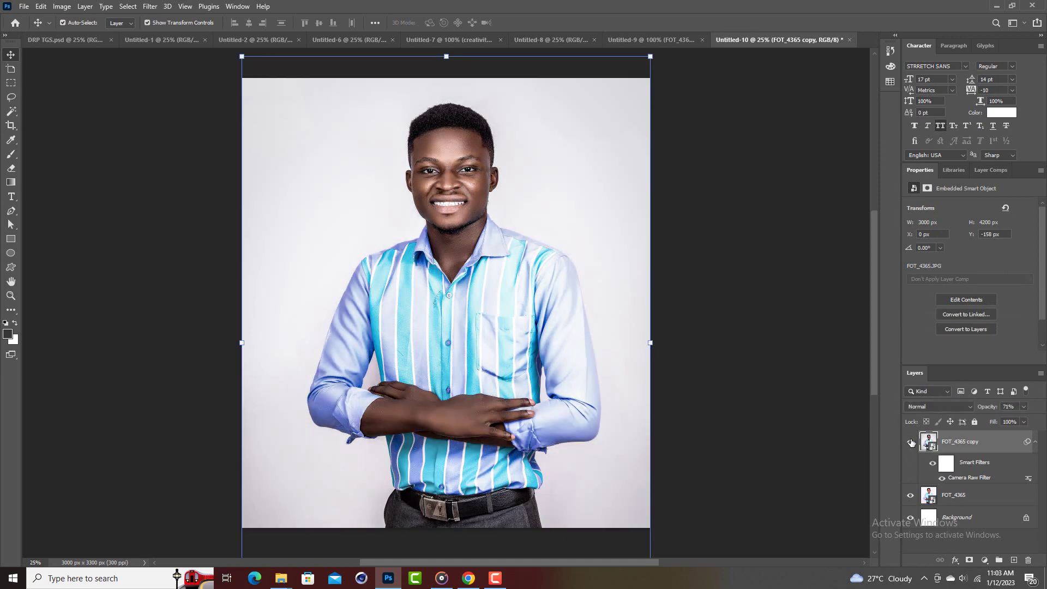